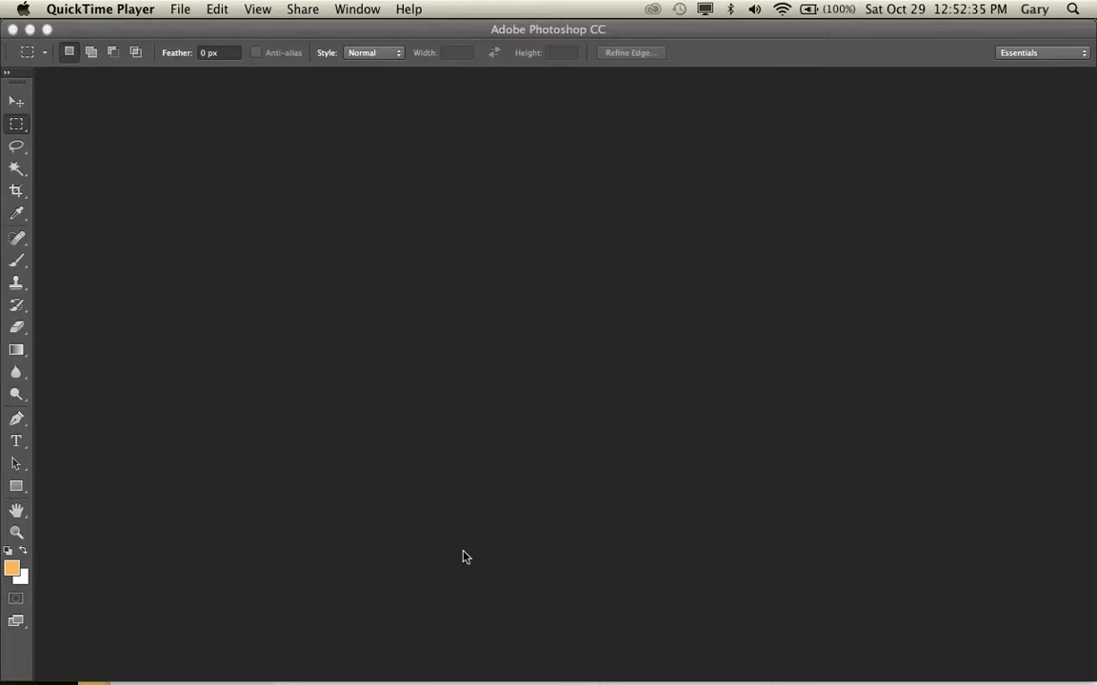
# Switch to Photoshop and open the Create Droplet settings
pyautogui.click(181, 9)
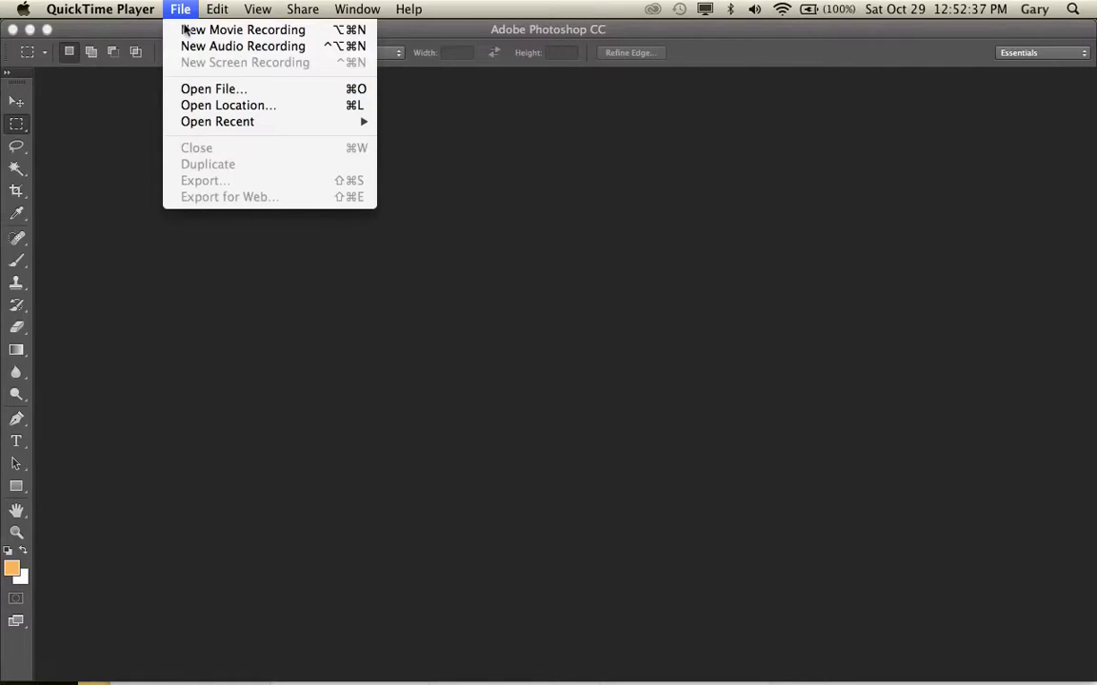
pyautogui.click(363, 297)
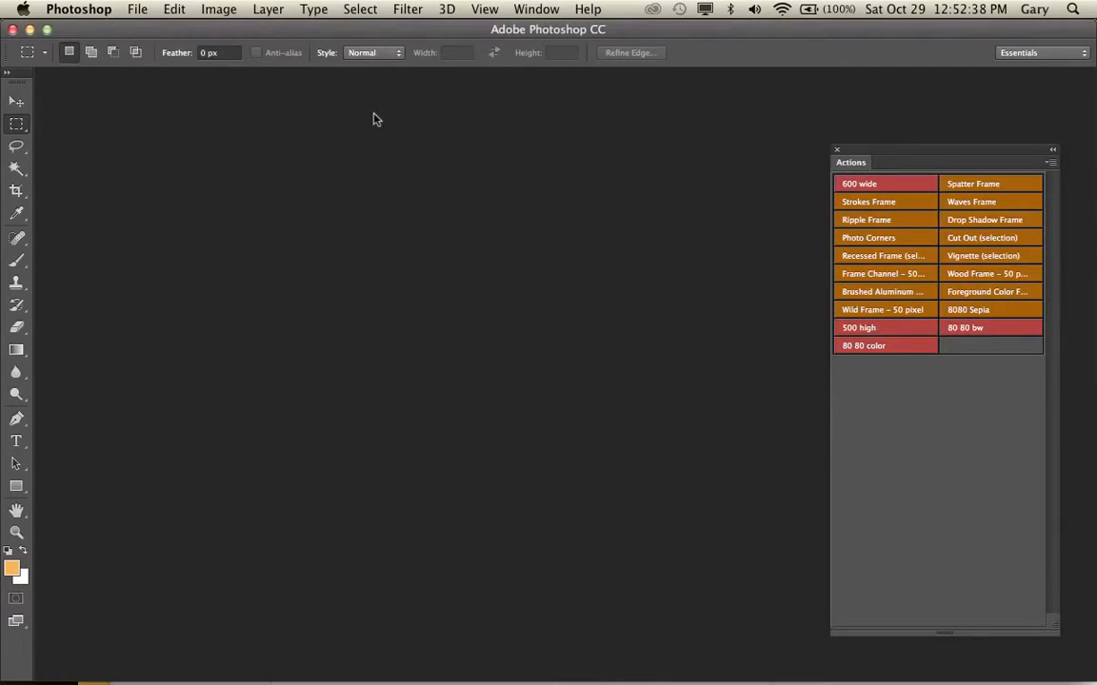
pyautogui.click(138, 11)
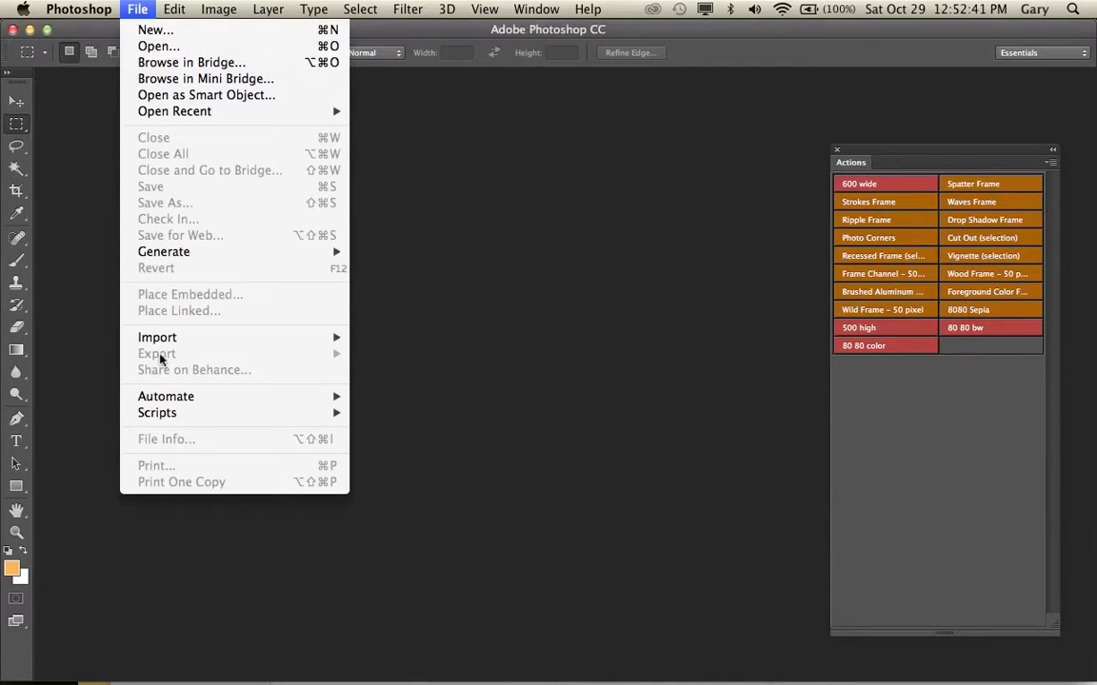
pyautogui.moveTo(237, 396)
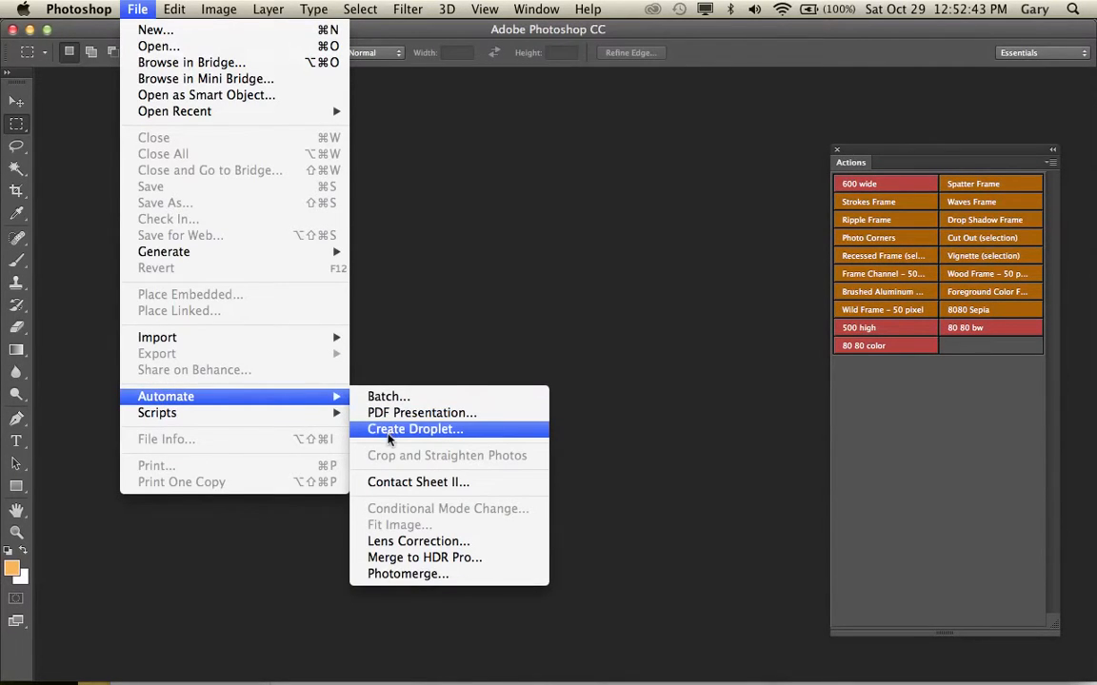
pyautogui.click(409, 429)
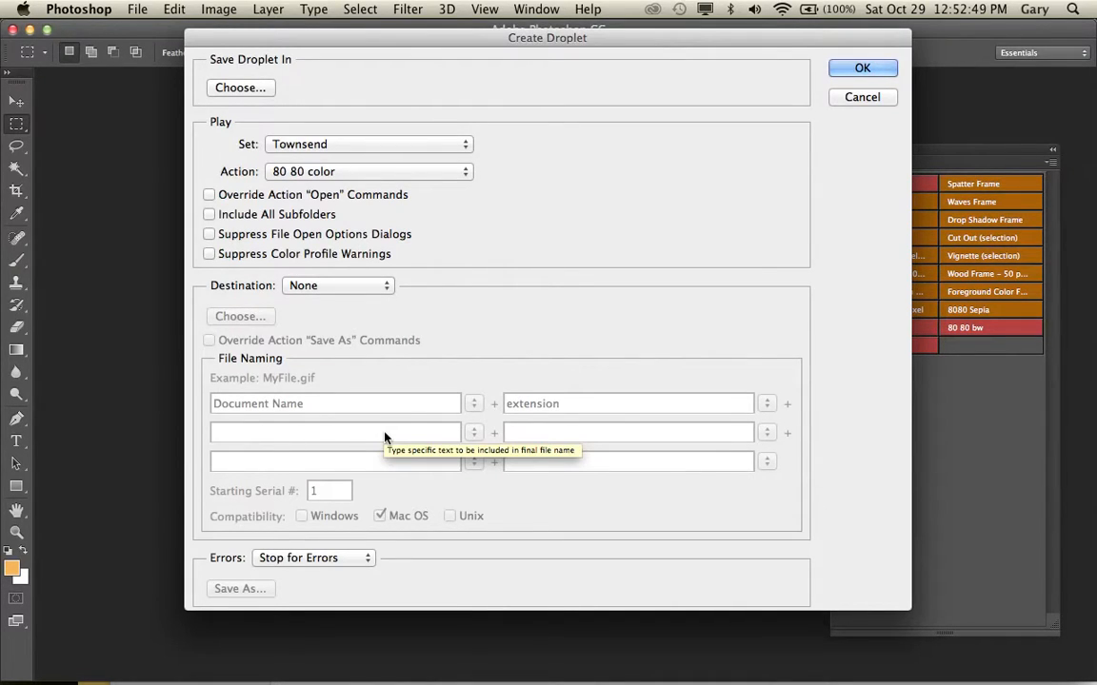
# Set the droplet to be saved as "500 high" in the lightbox folder on the Desktop
pyautogui.click(256, 93)
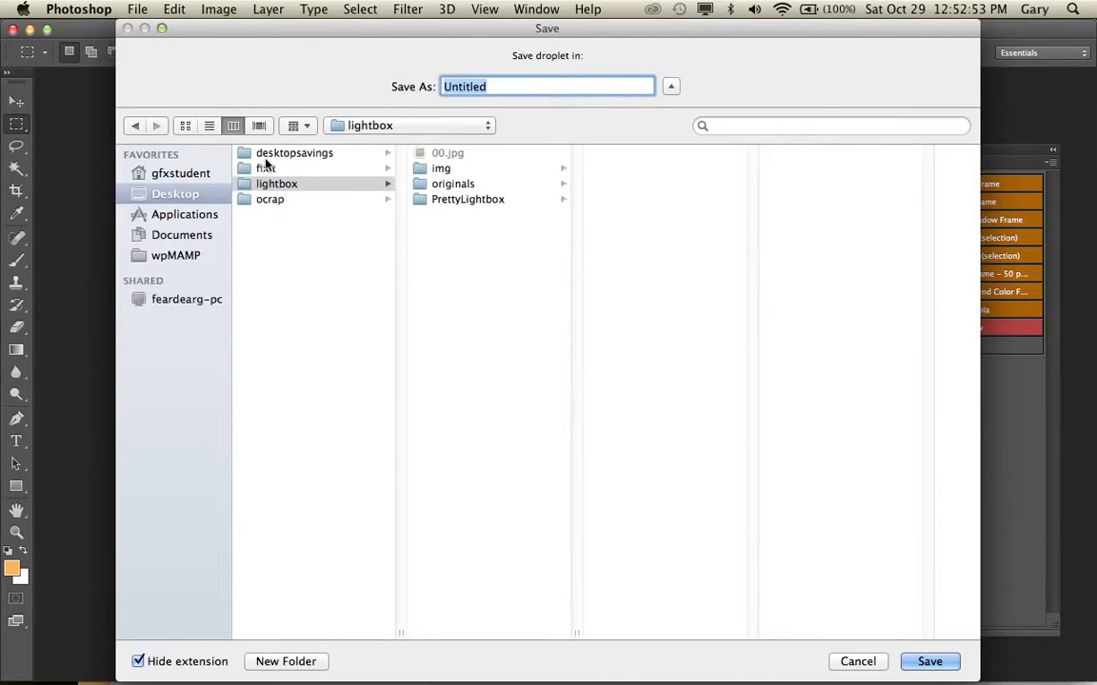
pyautogui.click(267, 188)
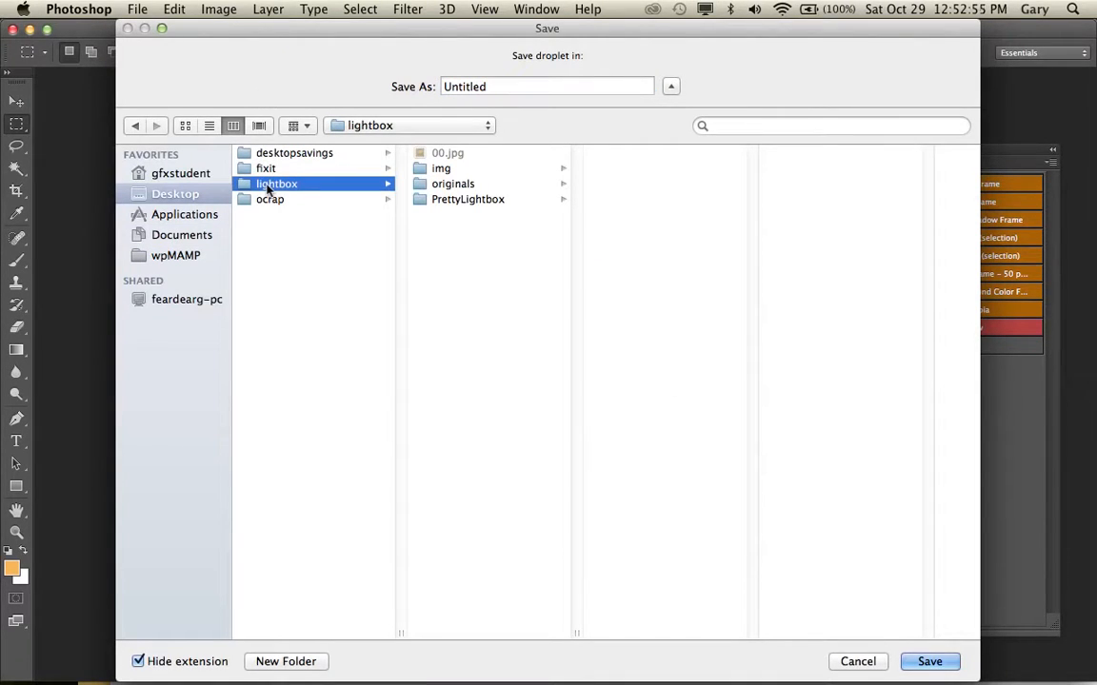
pyautogui.moveTo(507, 89); pyautogui.dragTo(425, 89)
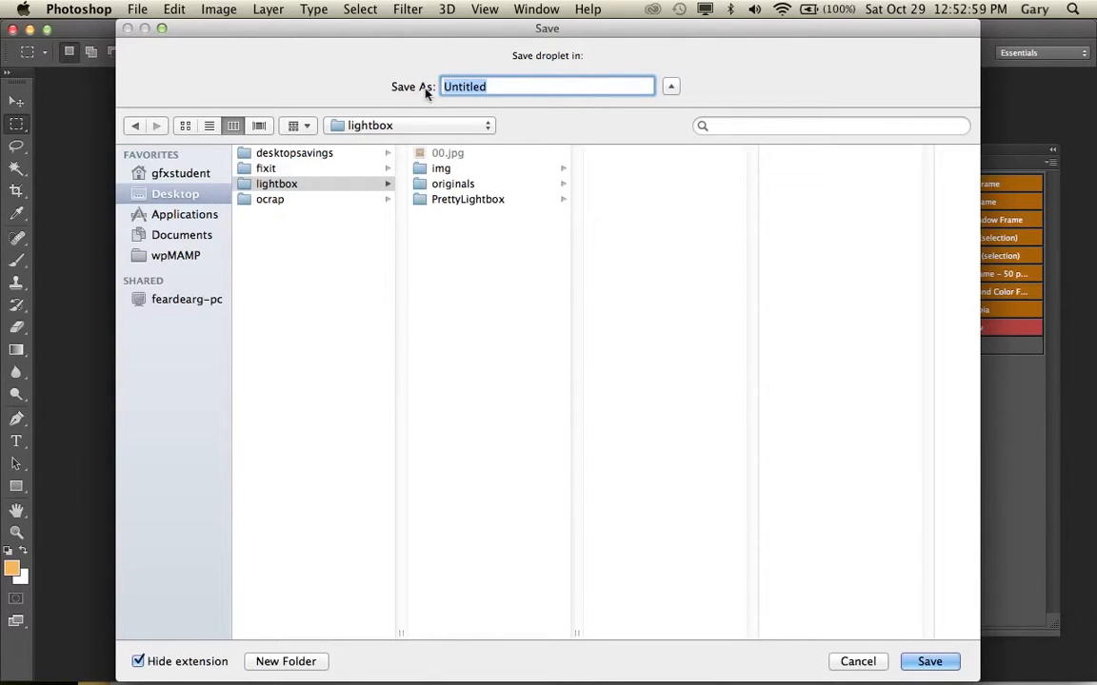
pyautogui.write('500 high')
pyautogui.click(271, 185)
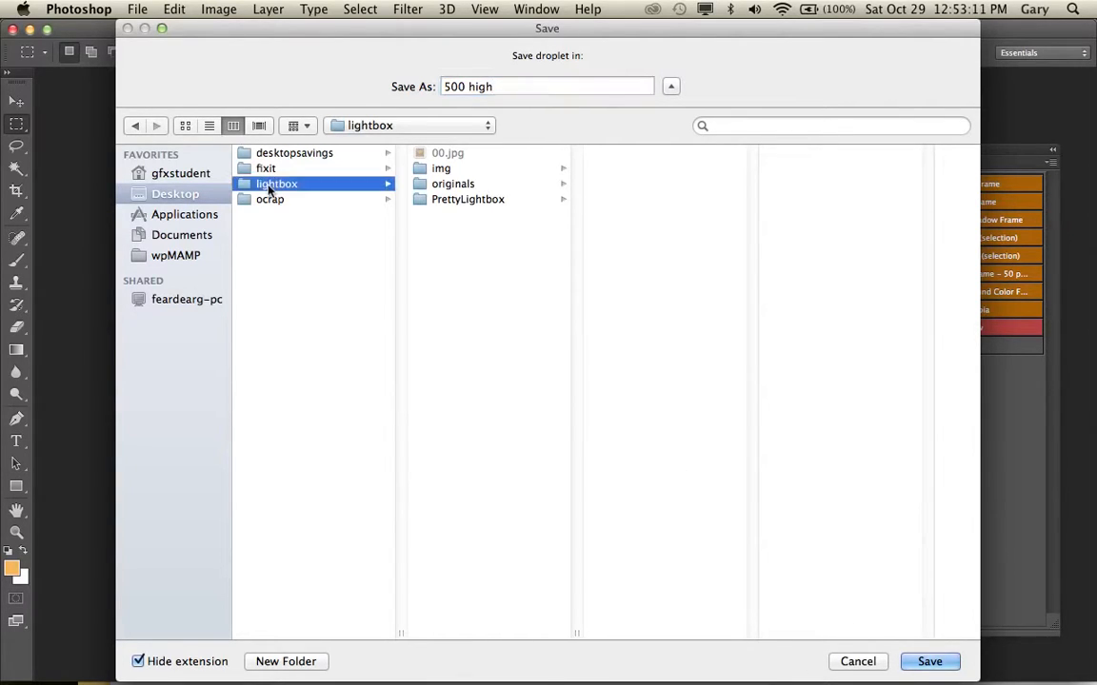
pyautogui.click(928, 662)
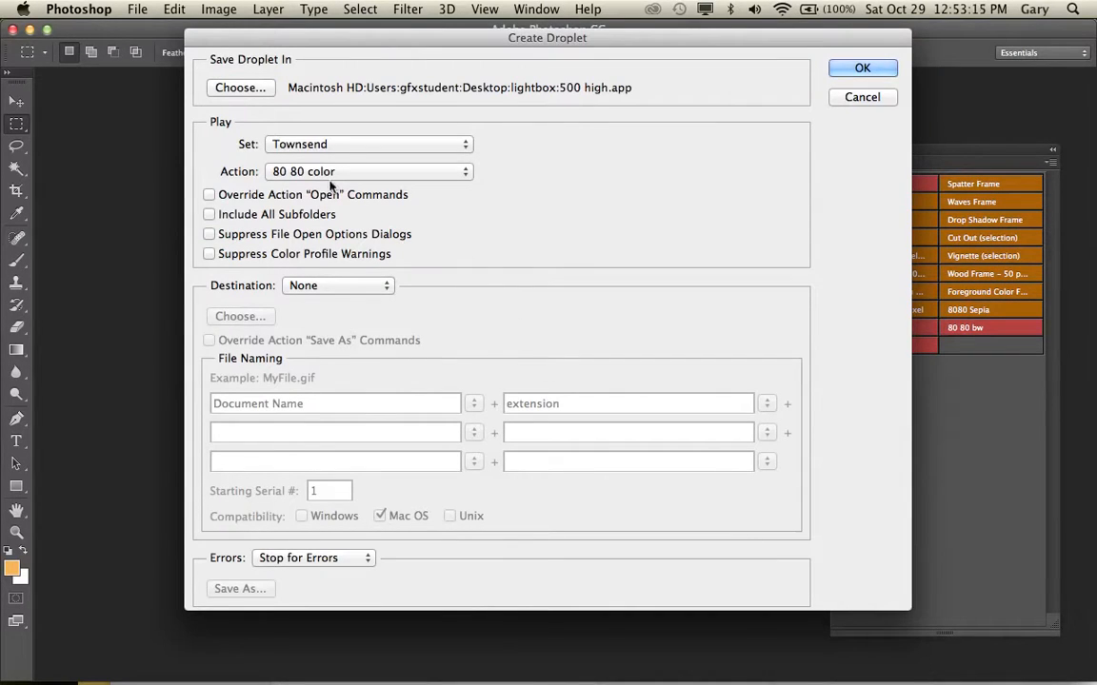
# Make the droplet play the 500 high action, suppressing file open options dialogs and color profile warnings
pyautogui.click(466, 172)
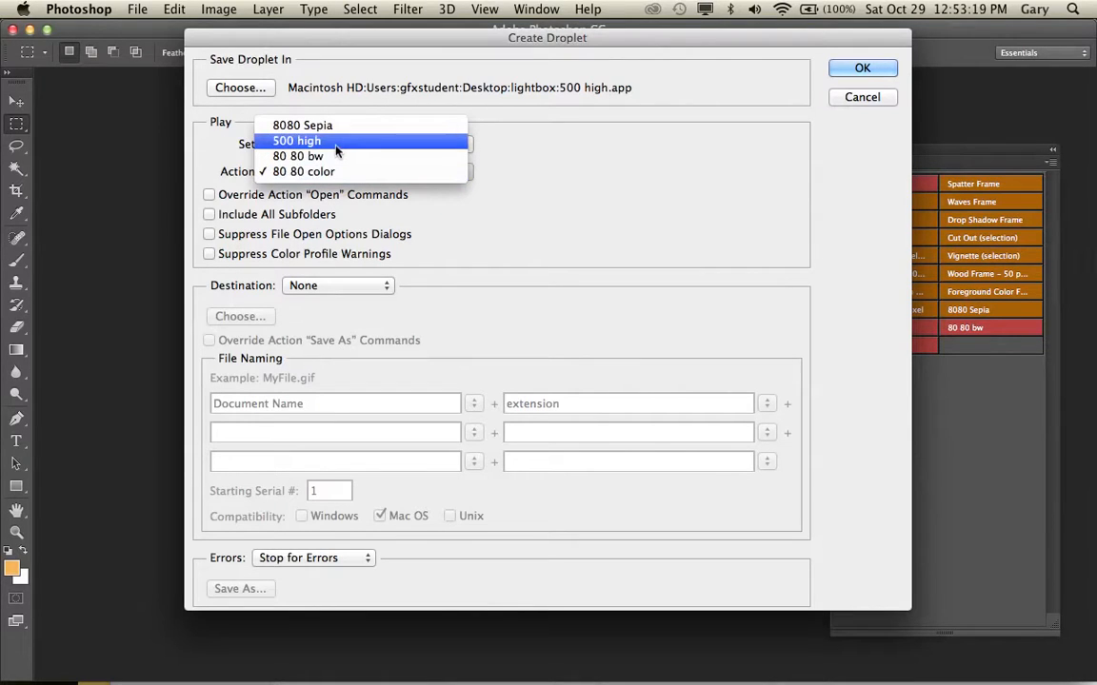
pyautogui.click(303, 140)
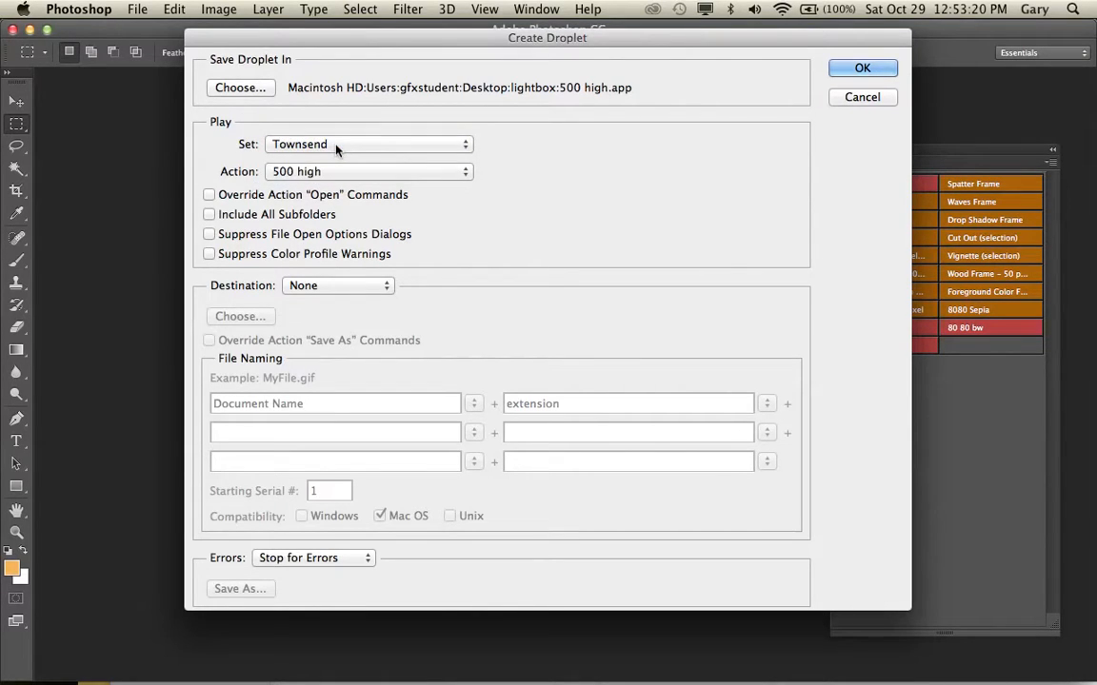
pyautogui.click(210, 234)
pyautogui.click(209, 253)
# Set the droplet's destination to a new folder named droplet_results inside the lightbox folder
pyautogui.click(386, 290)
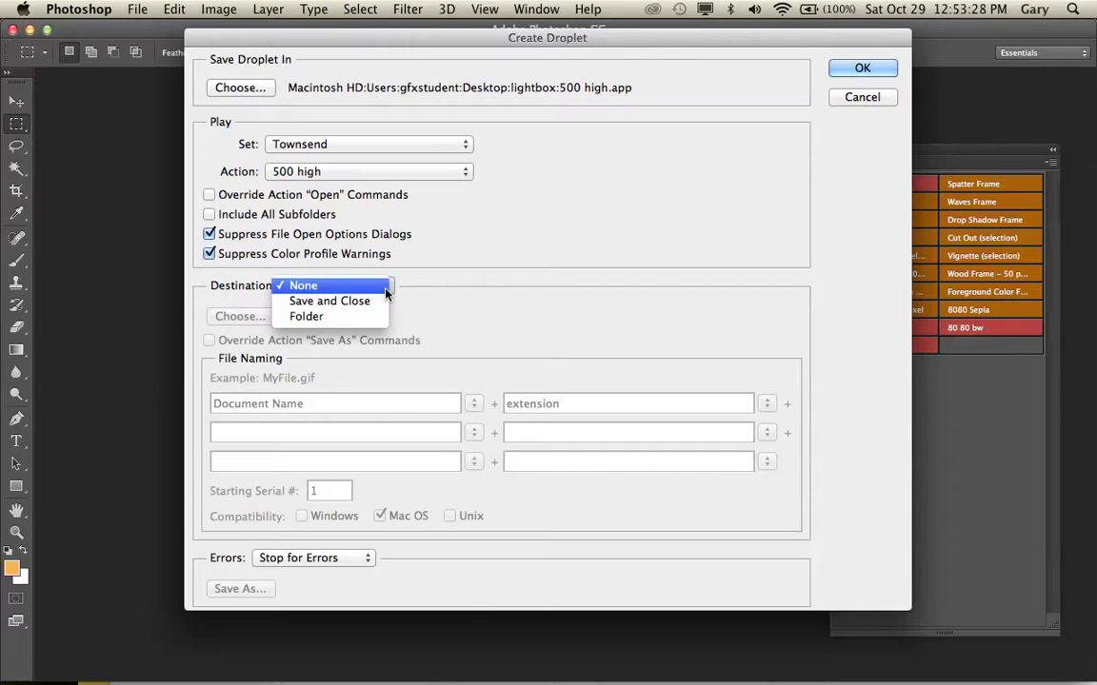
pyautogui.click(344, 316)
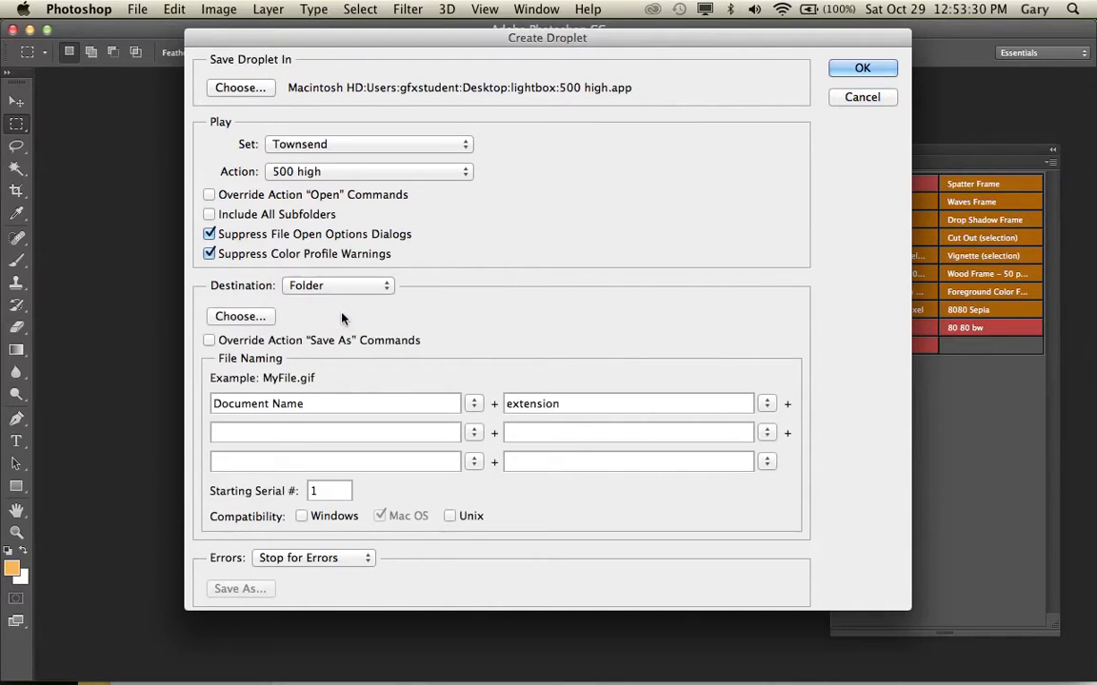
pyautogui.click(249, 320)
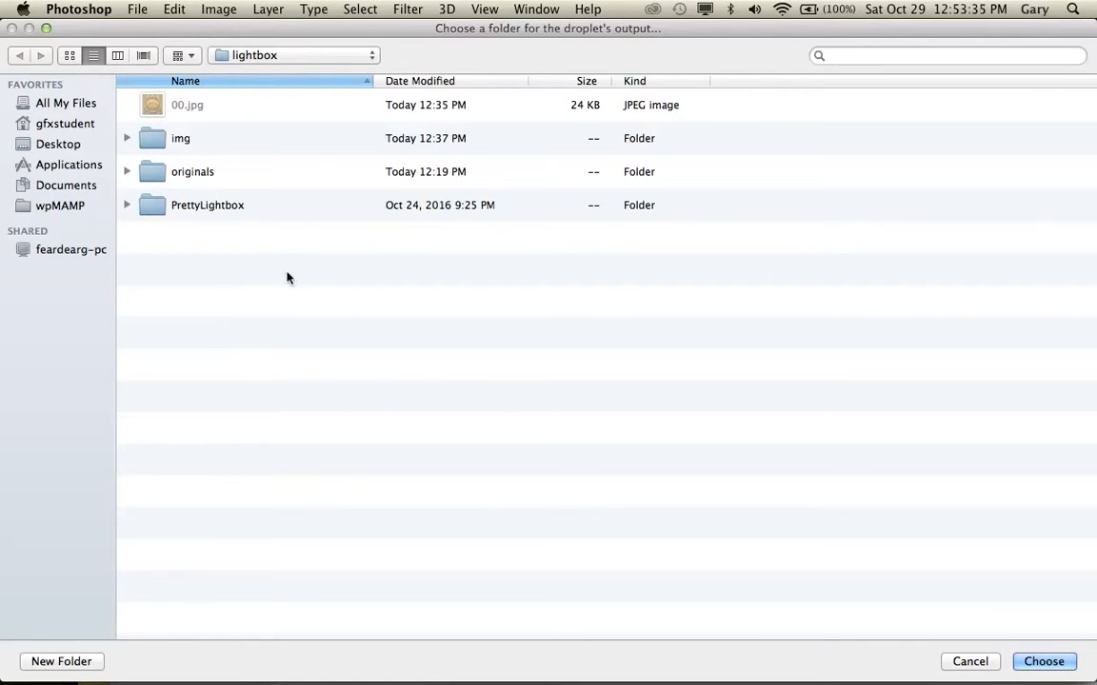
pyautogui.press('super+Tab')
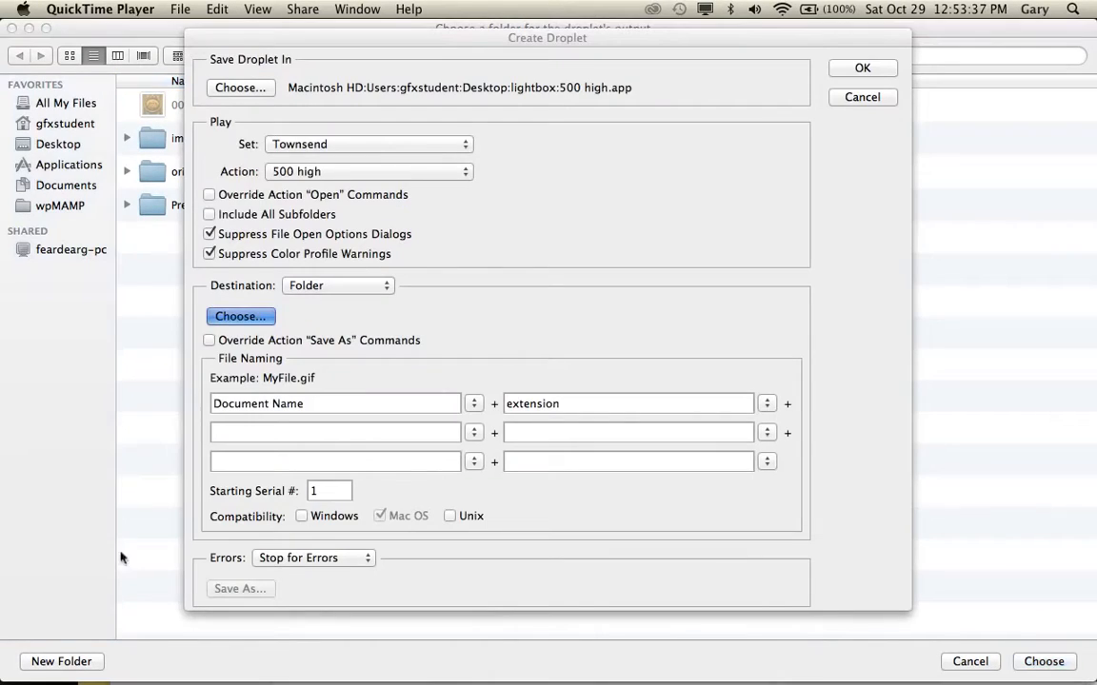
pyautogui.click(87, 663)
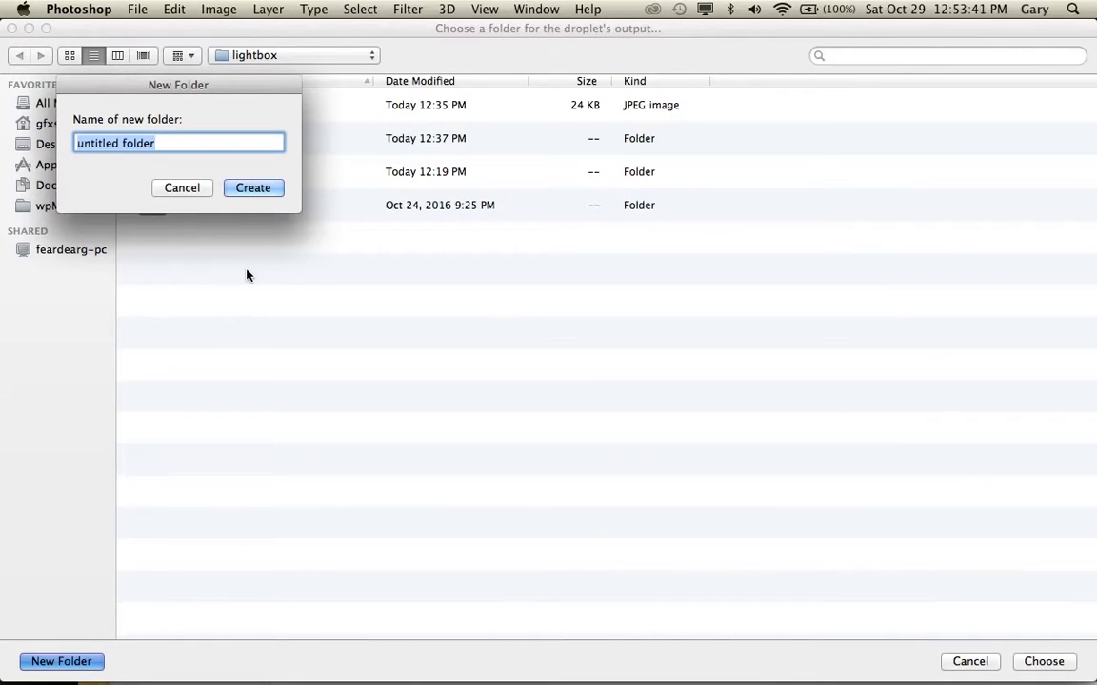
pyautogui.write('b')
pyautogui.press('BackSpace')
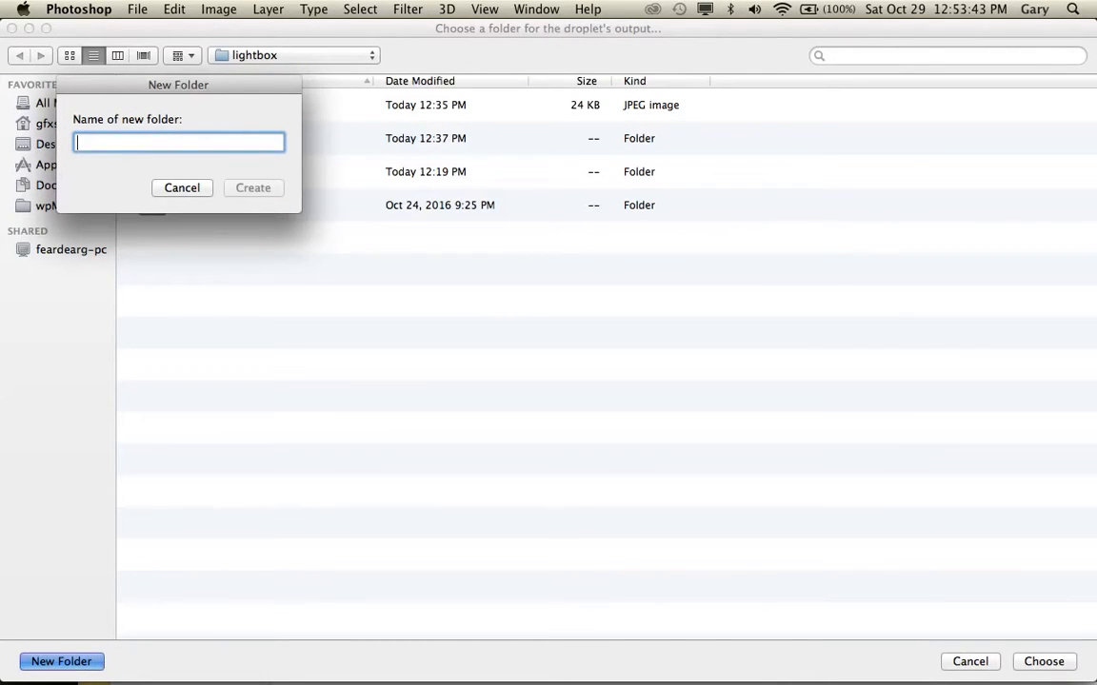
pyautogui.write('dropl')
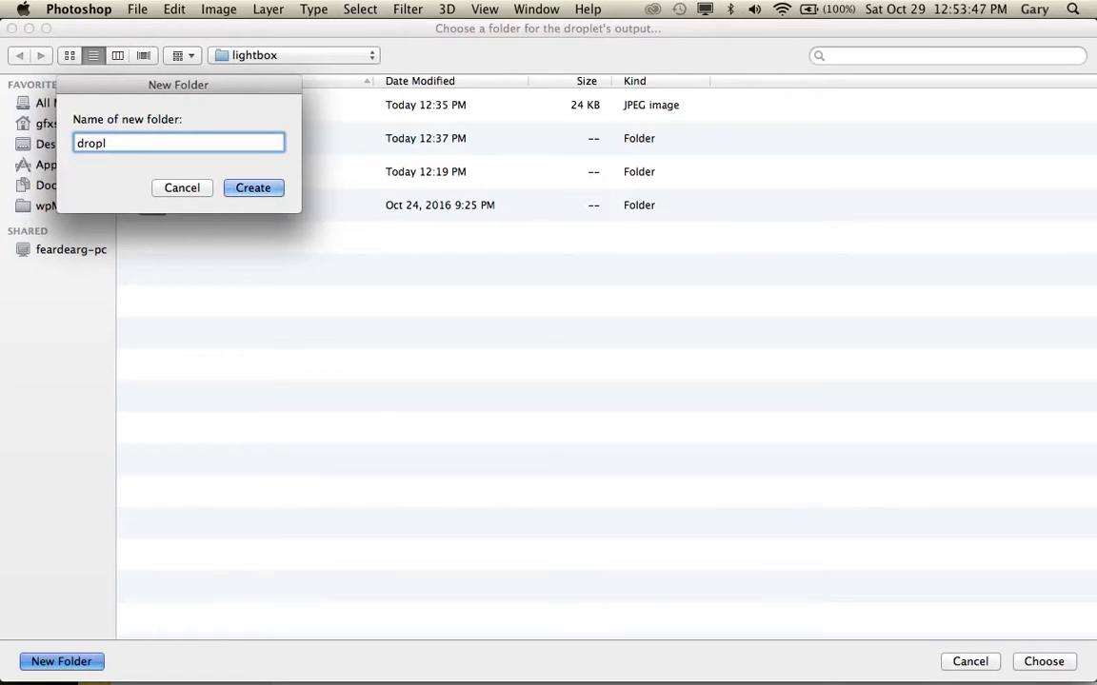
pyautogui.write('et_results')
pyautogui.click(237, 190)
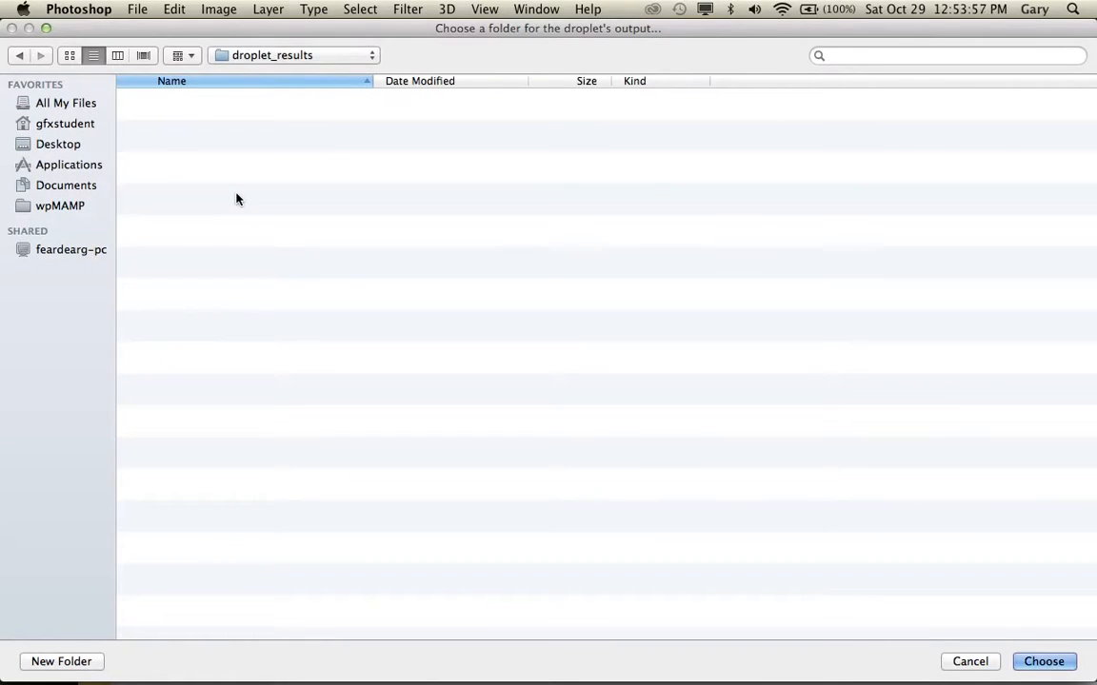
pyautogui.click(1043, 661)
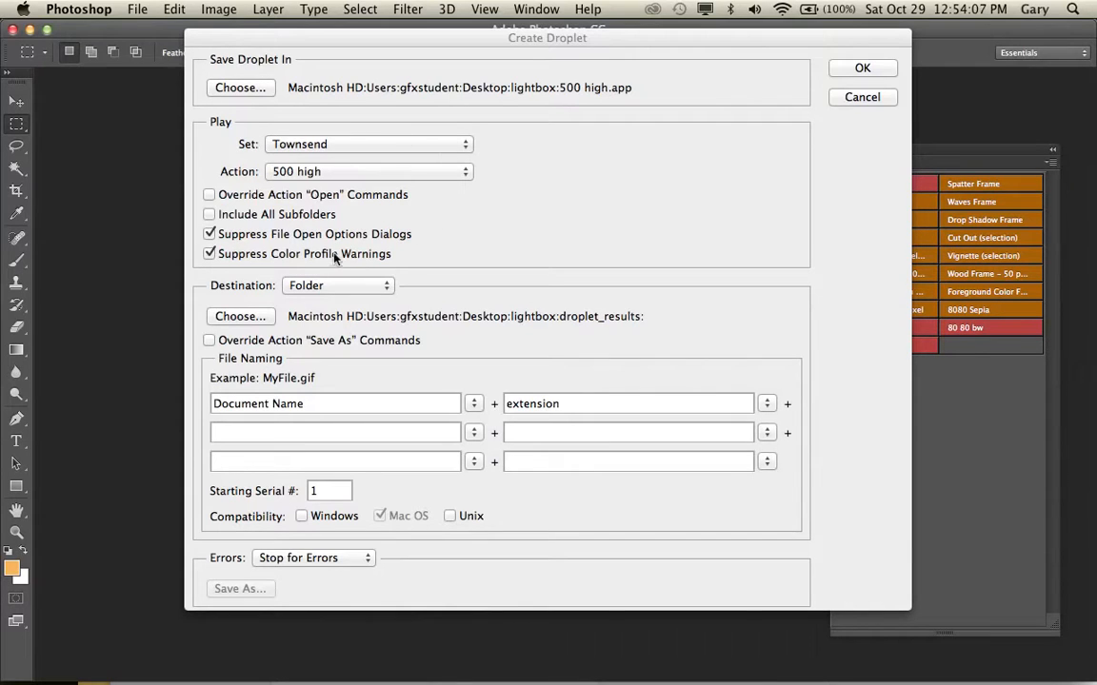
# Override the action's "Save As" commands, name output files with a 3 Digit Serial Number plus extension, and create the droplet
pyautogui.click(212, 340)
pyautogui.click(675, 298)
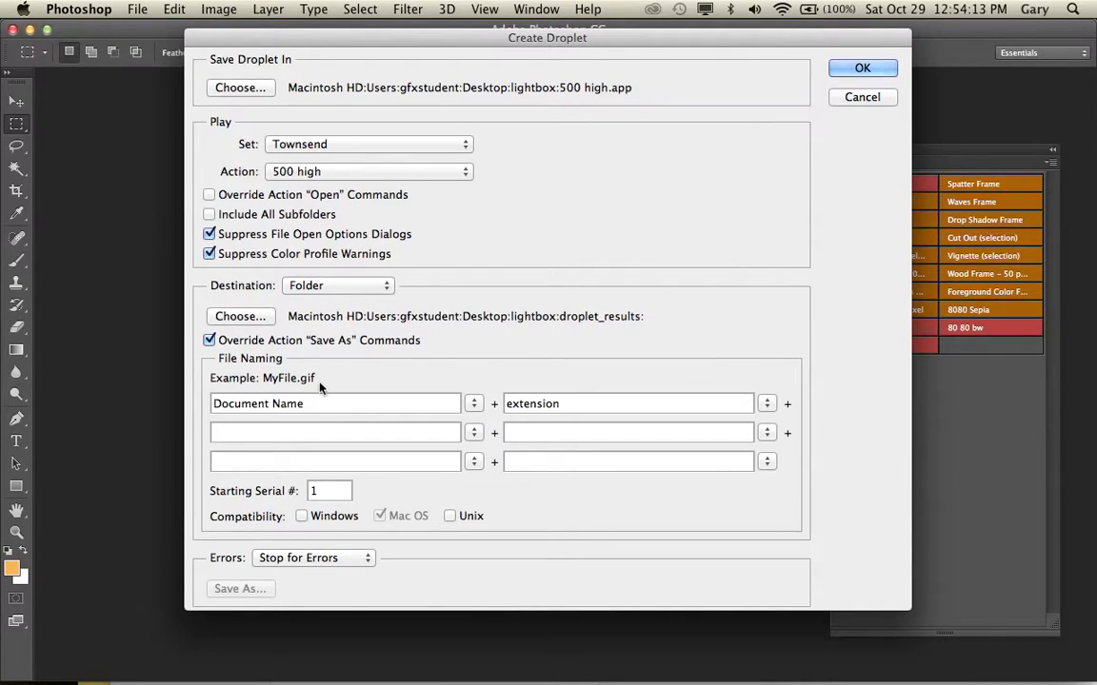
pyautogui.click(472, 407)
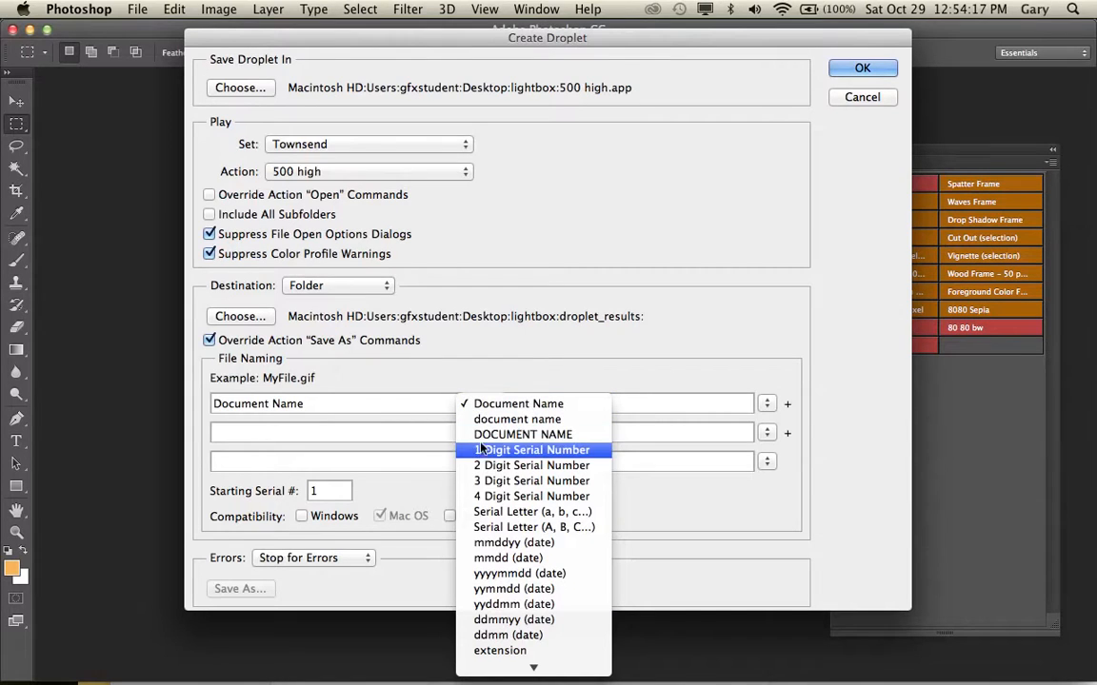
pyautogui.click(484, 482)
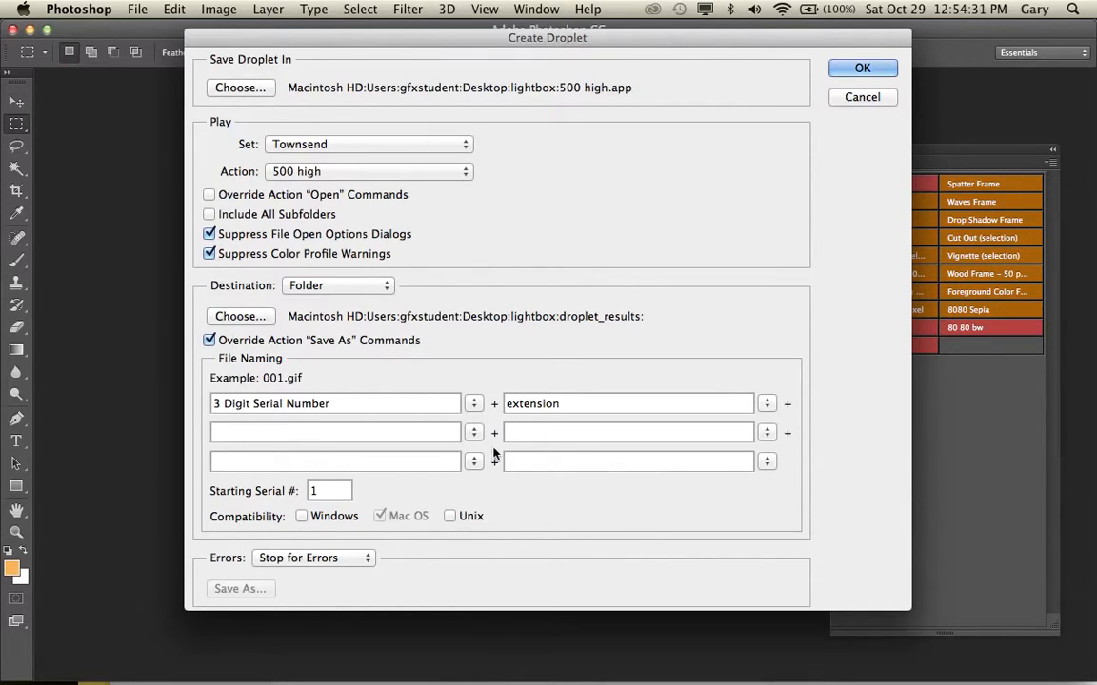
pyautogui.click(846, 74)
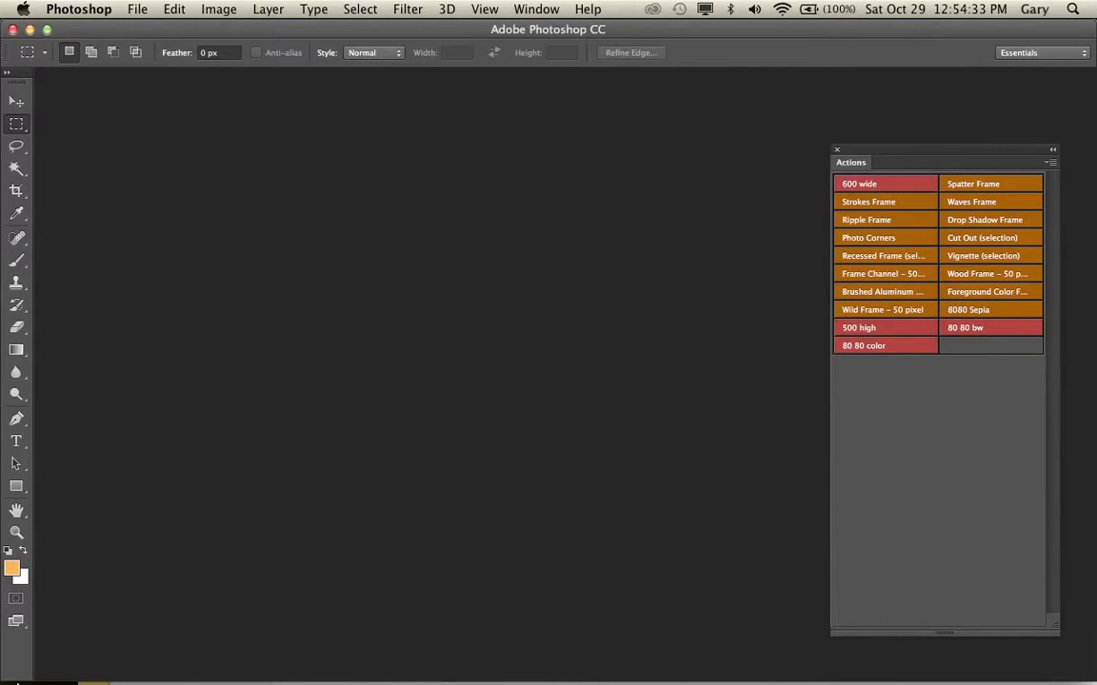
# In Finder, select all images in the originals folder and run them through the 500 high droplet
pyautogui.click(75, 666)
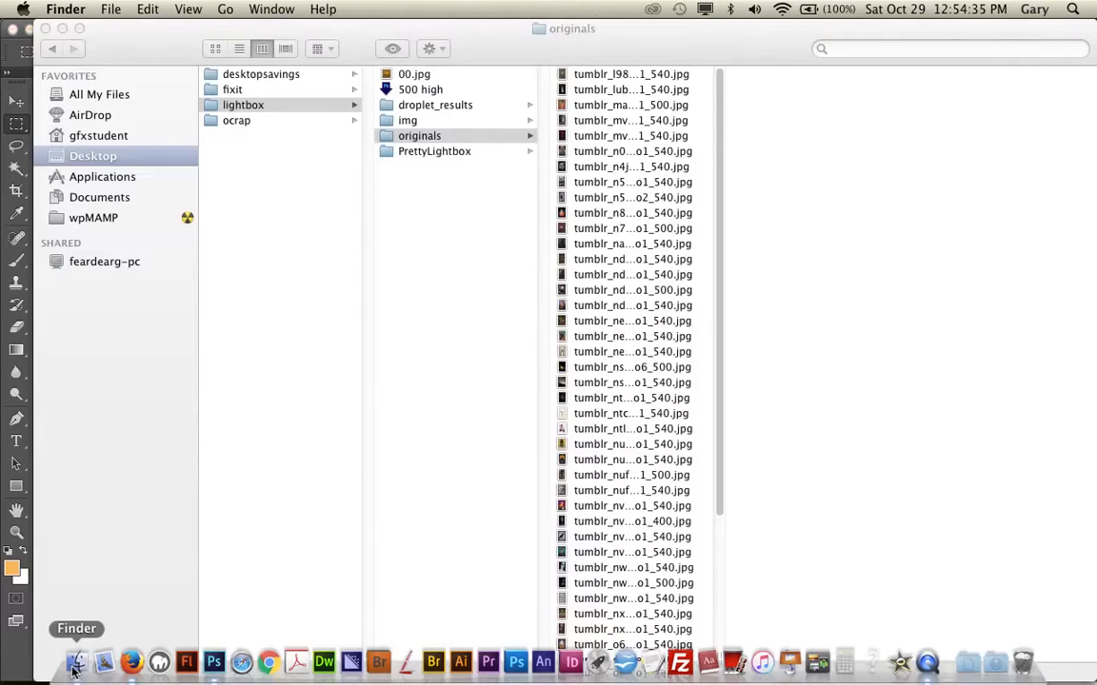
pyautogui.click(420, 204)
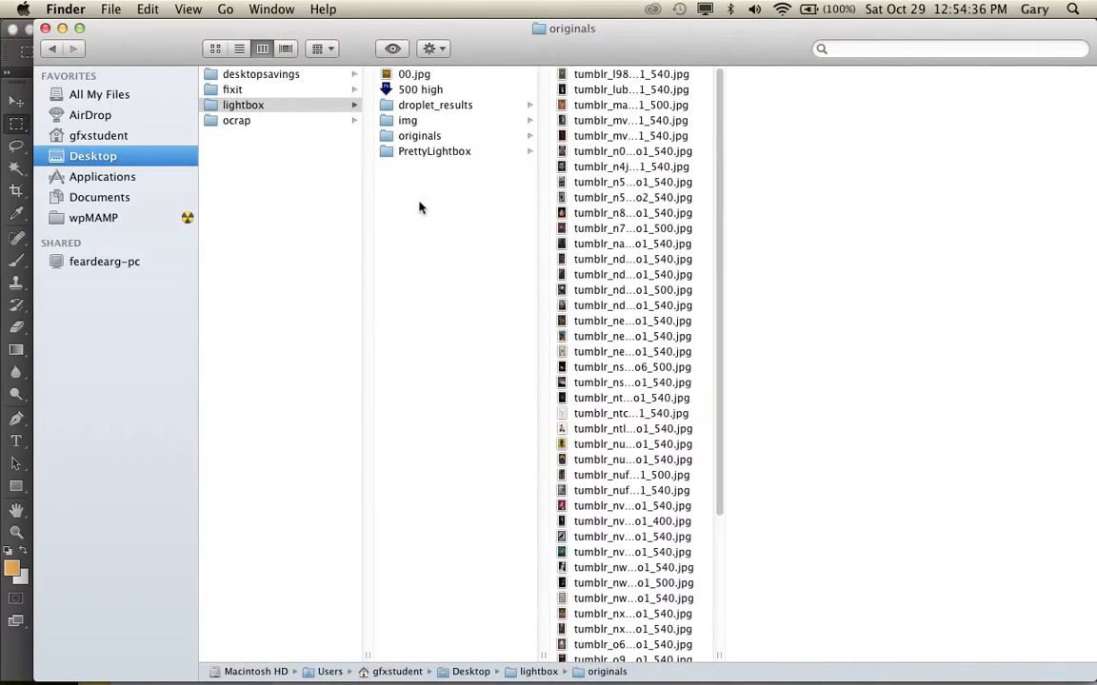
pyautogui.click(419, 91)
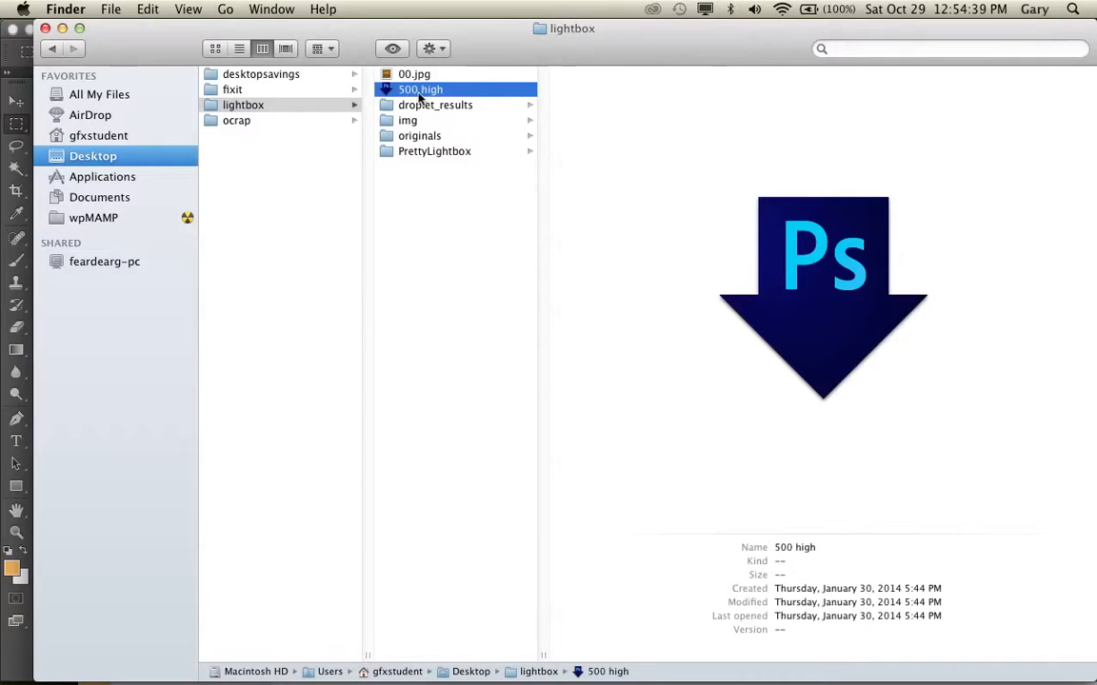
pyautogui.click(409, 139)
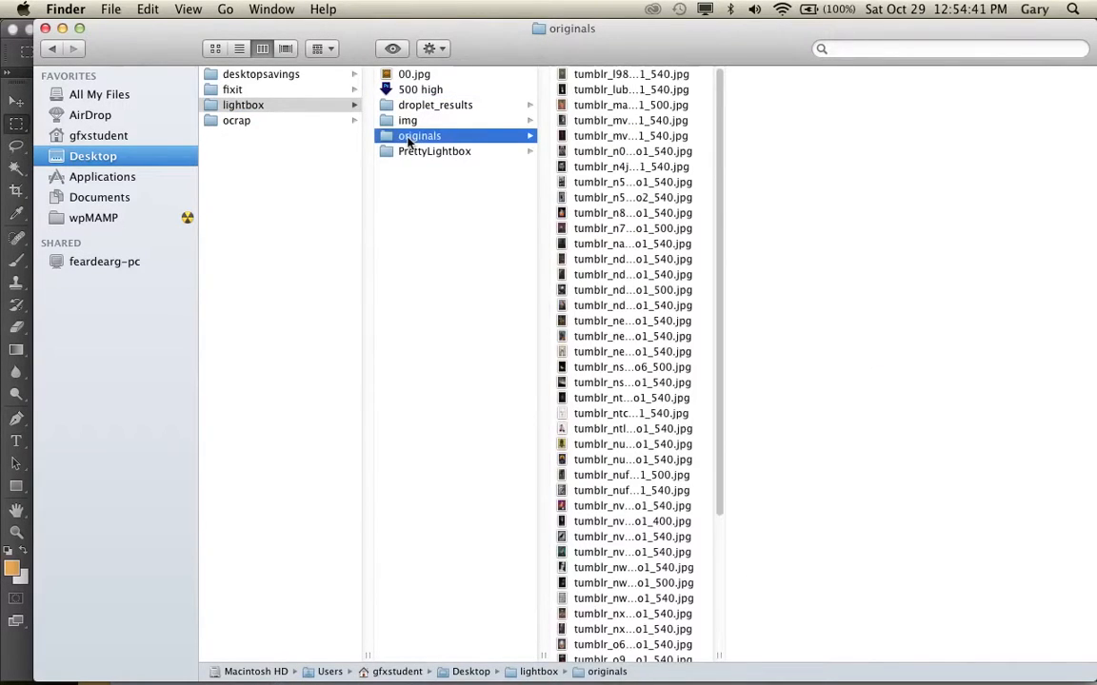
pyautogui.press('Right')
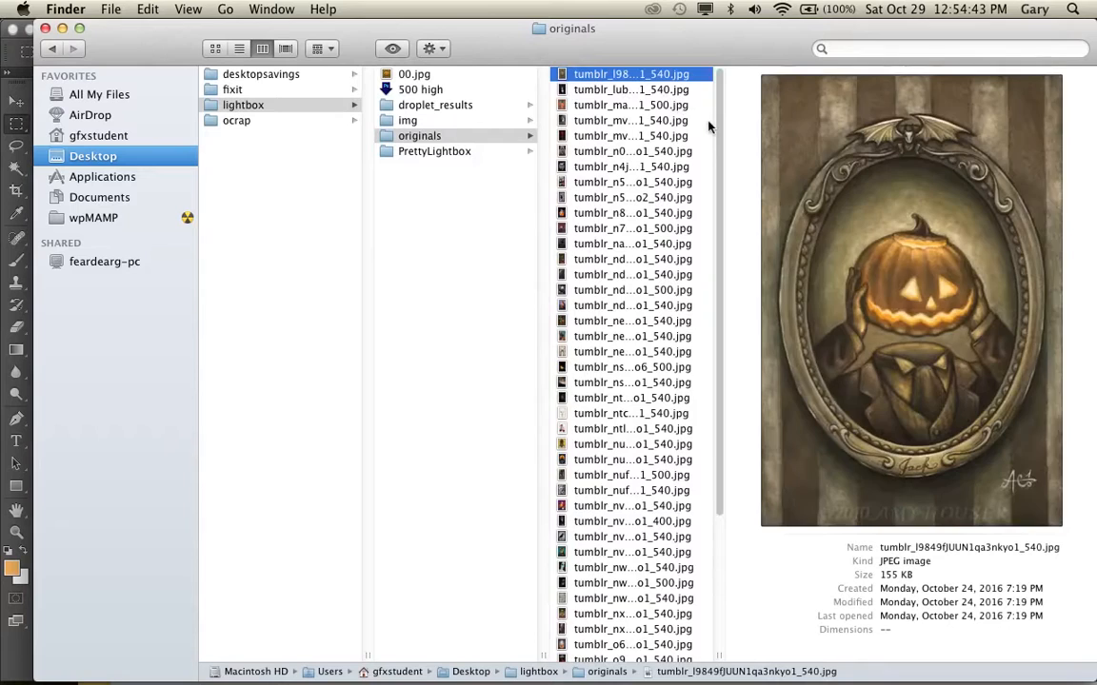
pyautogui.scroll(-5, 711, 238)
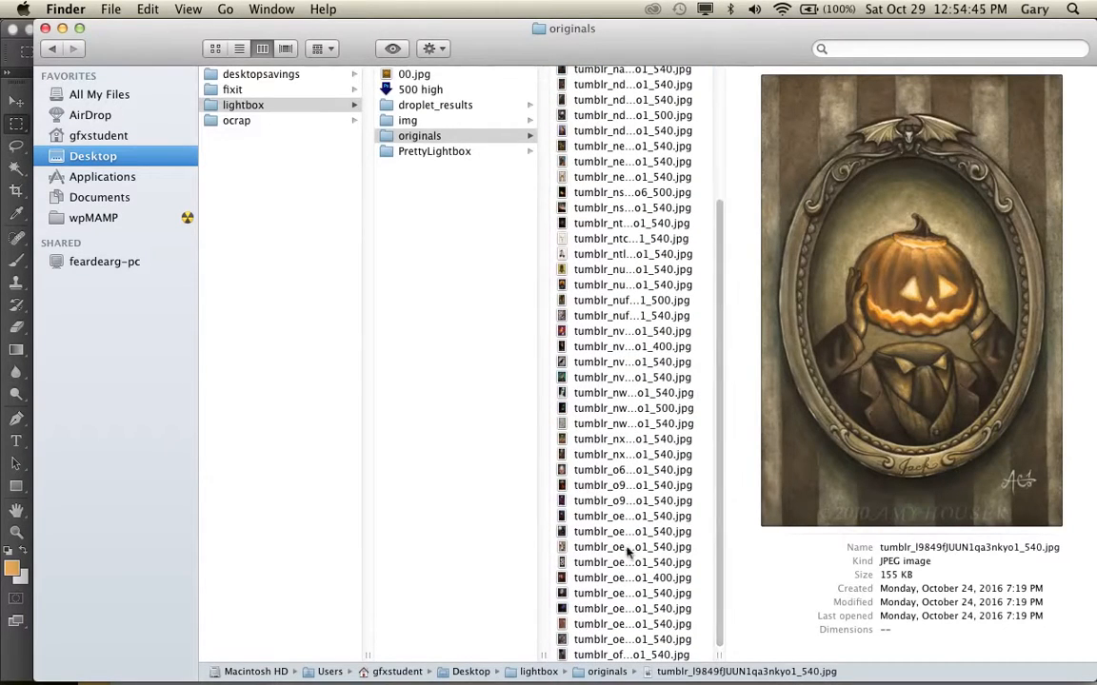
pyautogui.press('super+a')
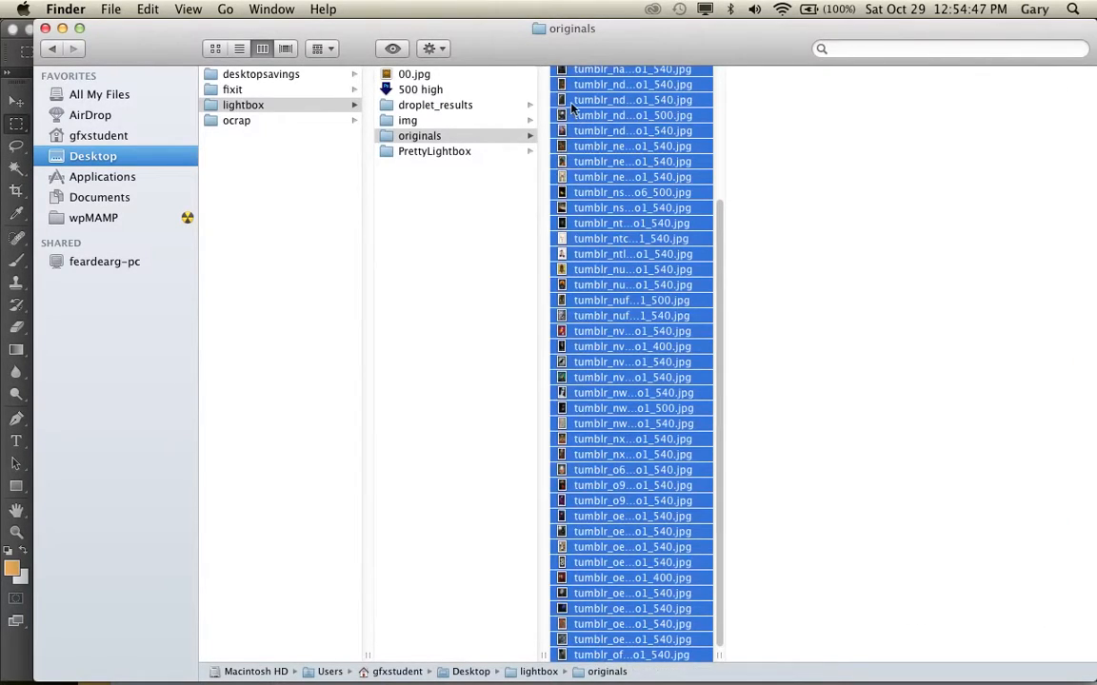
pyautogui.moveTo(564, 95); pyautogui.dragTo(386, 90)
# Check the output files in the droplet_results folder, and switch to Photoshop to watch the batch processing
pyautogui.click(392, 106)
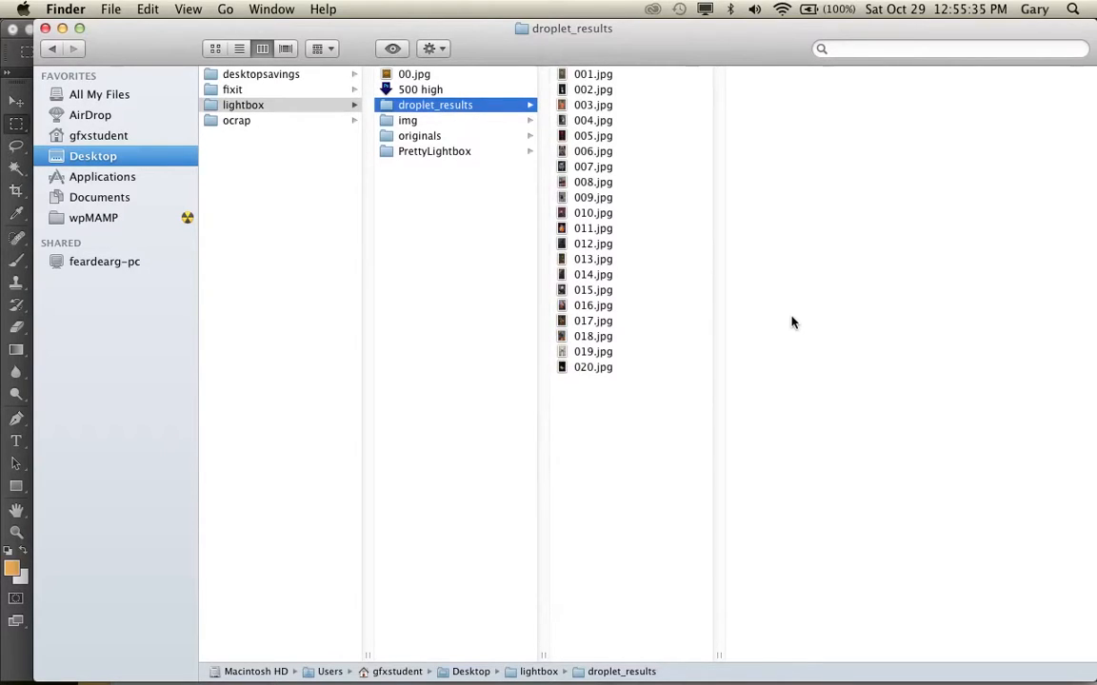
pyautogui.press('super+Tab')
pyautogui.press('super+shift+Tab')
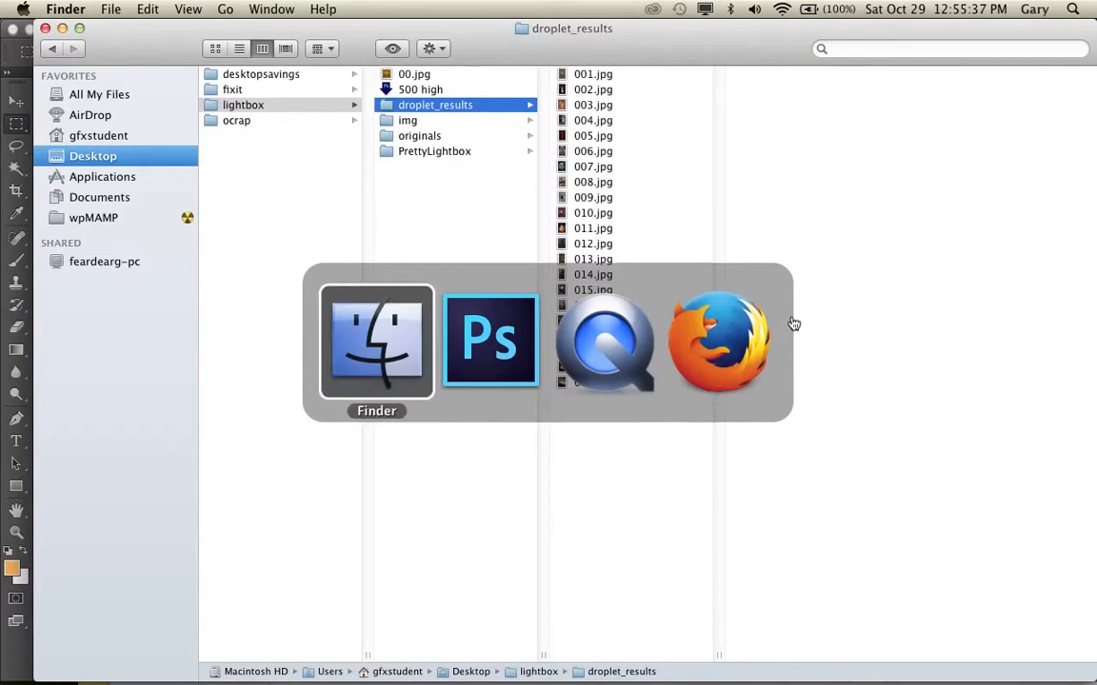
pyautogui.press('super+Tab')
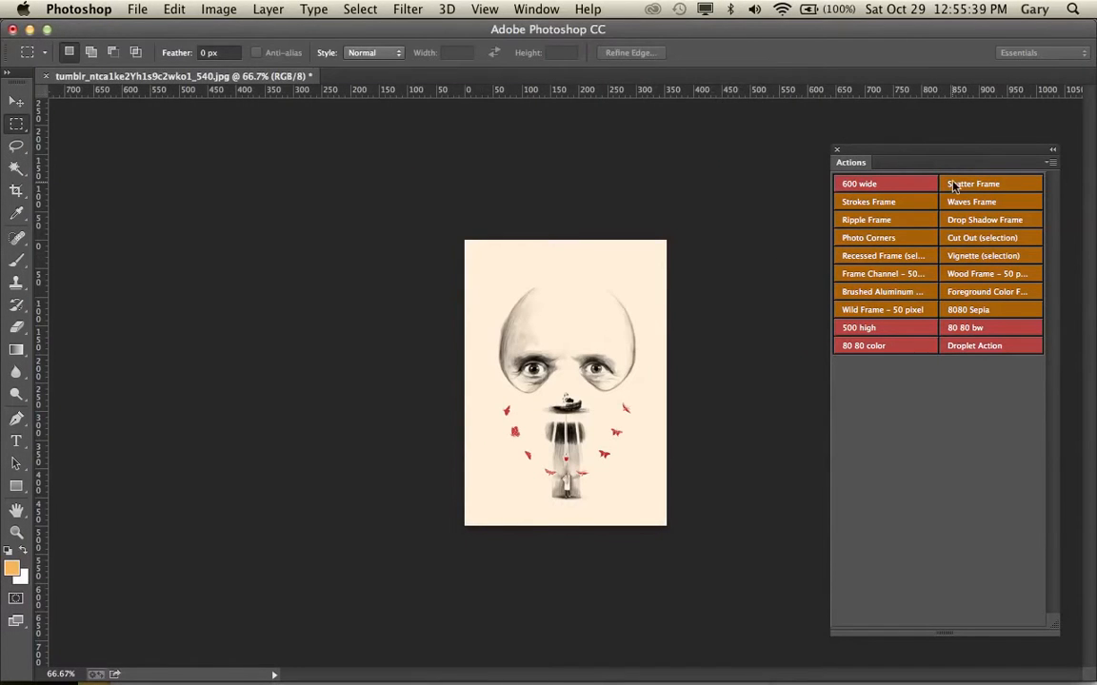
pyautogui.click(923, 184)
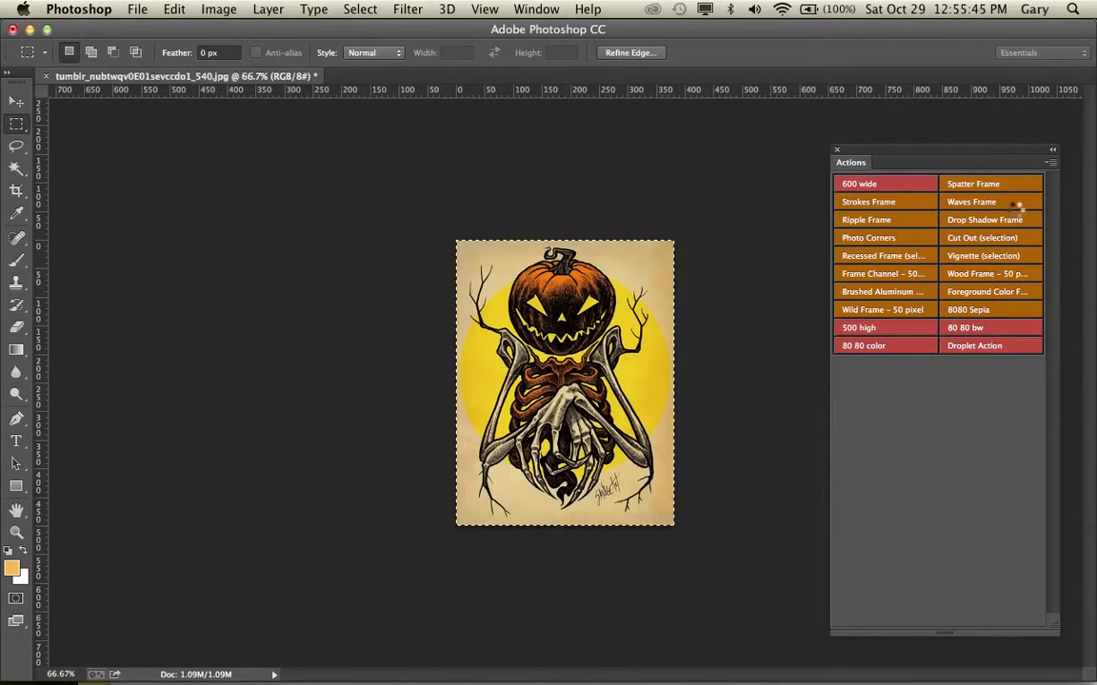
pyautogui.click(1050, 164)
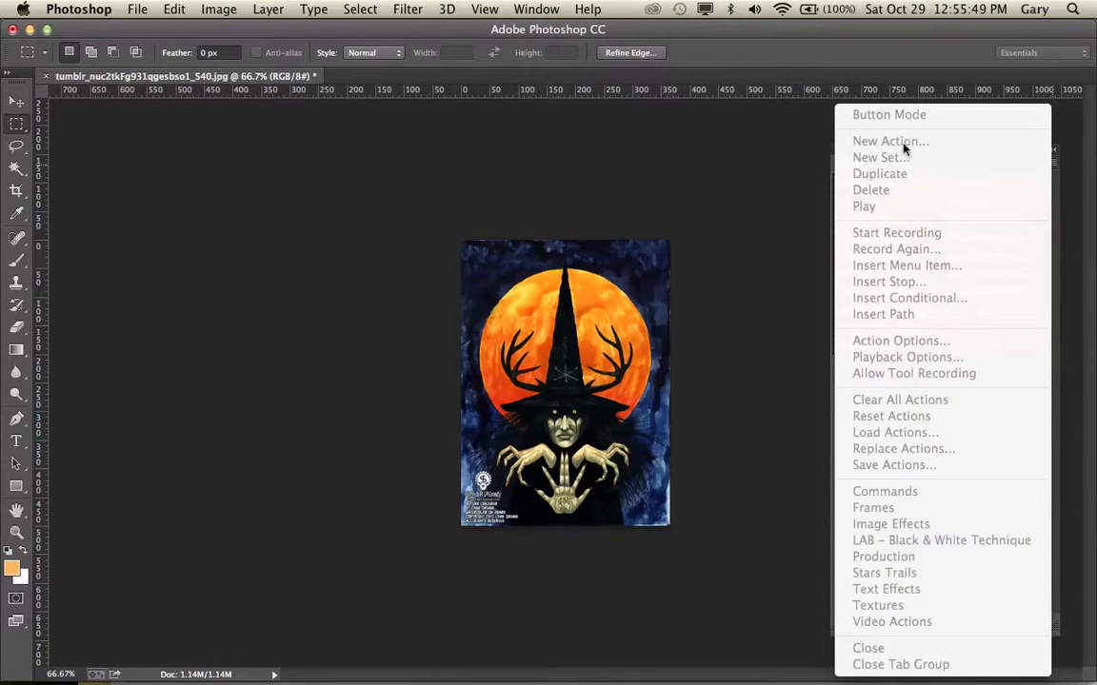
pyautogui.click(386, 81)
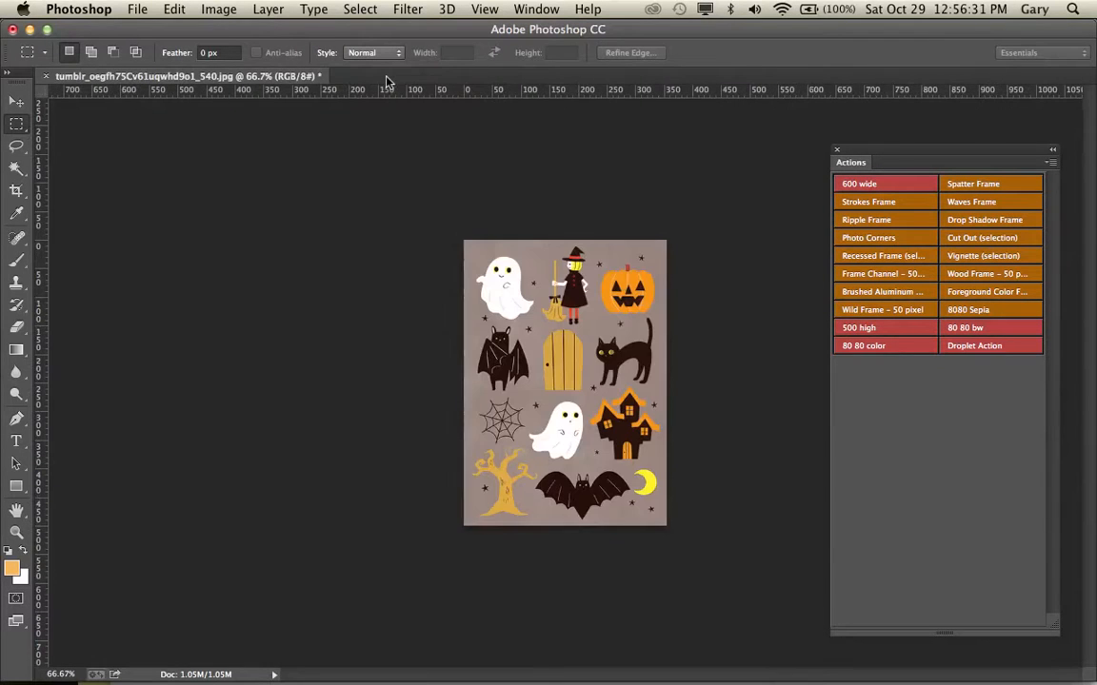
# Switch to Finder and look through the numbered output files in the droplet_results folder
pyautogui.press('super+Tab')
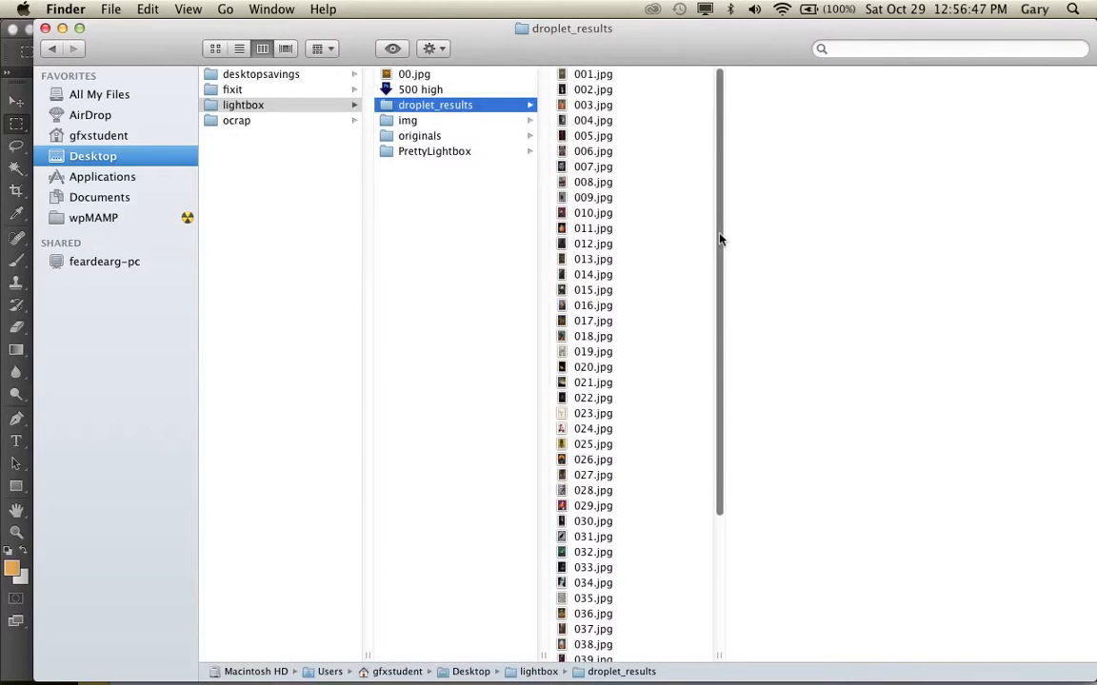
pyautogui.moveTo(720, 239); pyautogui.dragTo(715, 433)
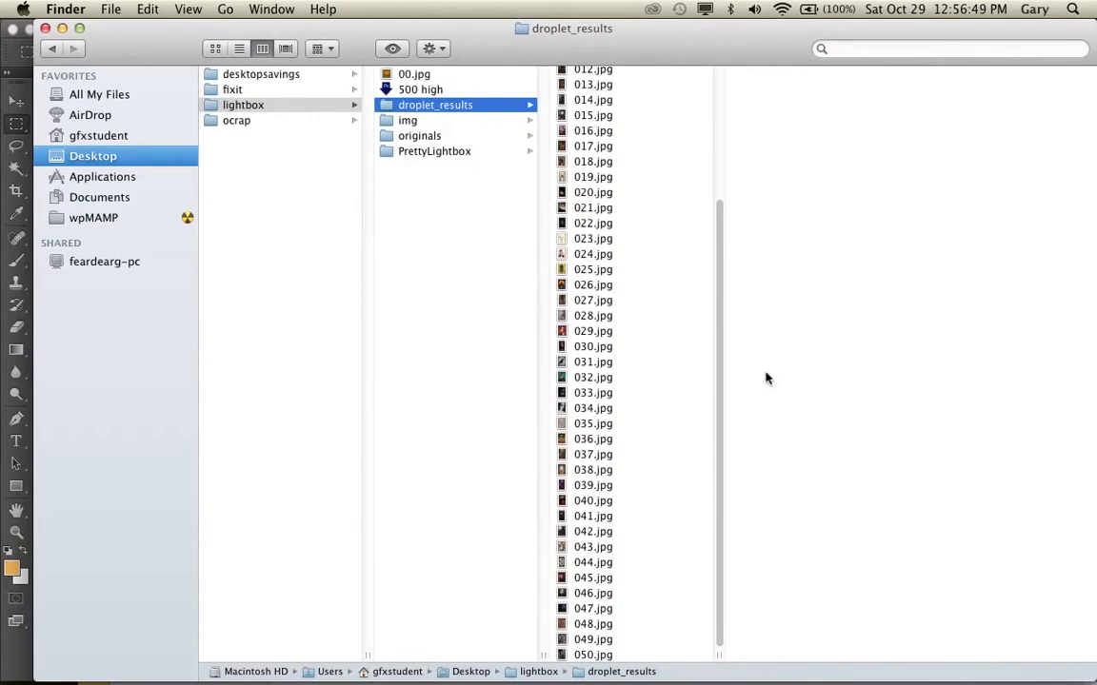
# Switch to Photoshop, move the Actions panel closer to the canvas centre, and turn off its Button Mode
pyautogui.press('super+Tab')
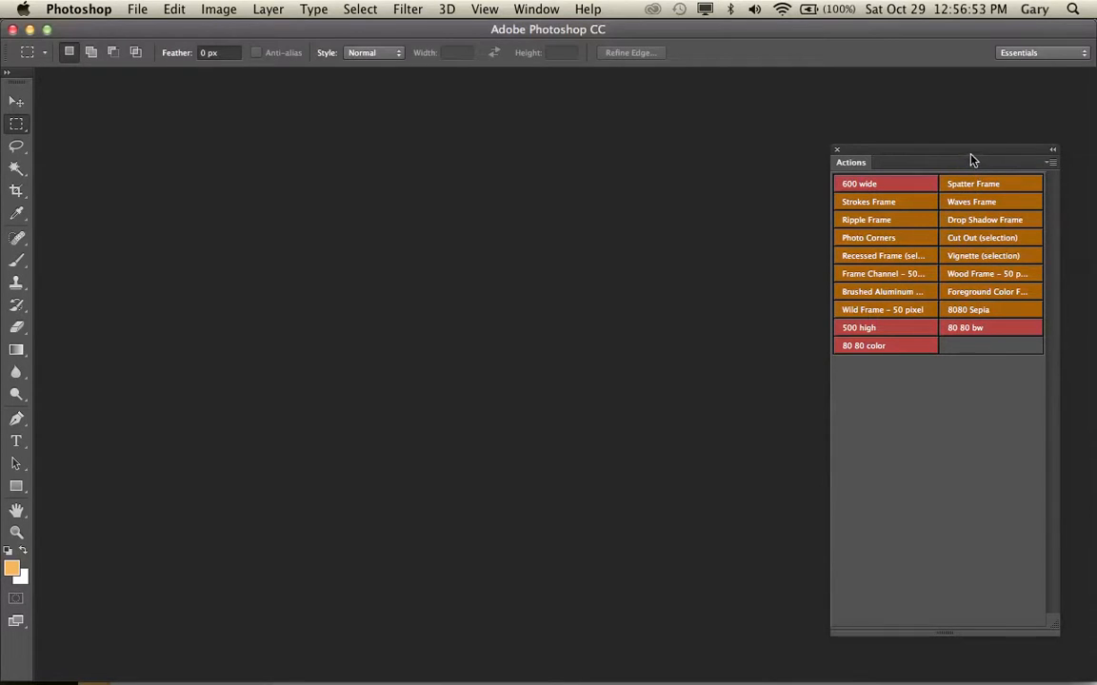
pyautogui.moveTo(973, 162); pyautogui.dragTo(820, 125)
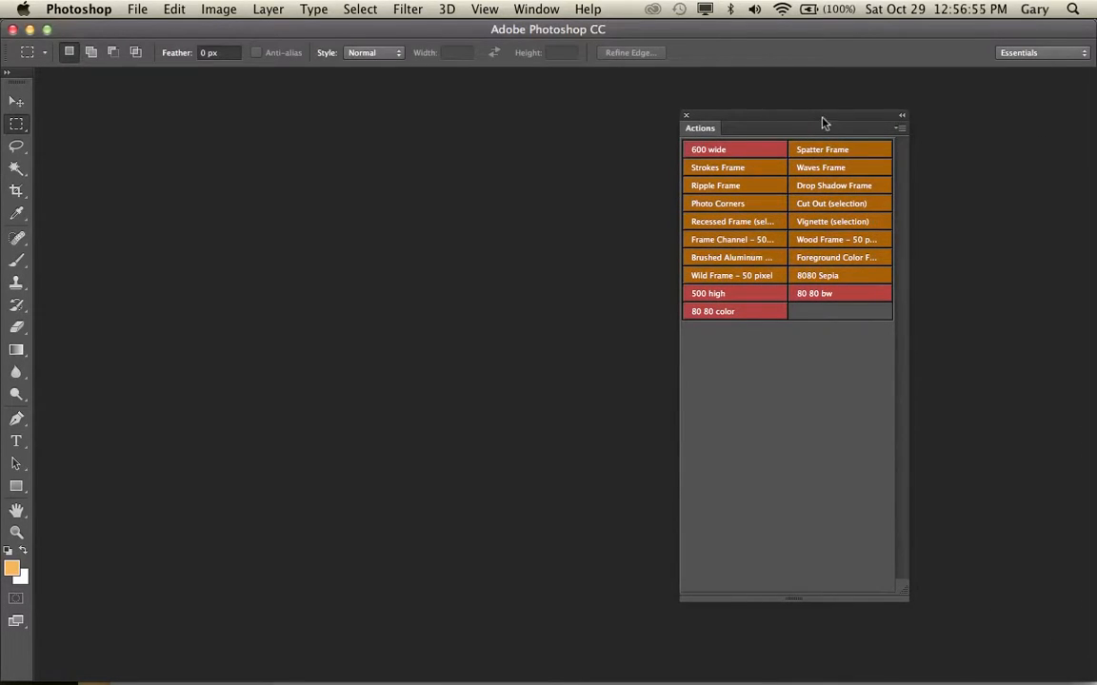
pyautogui.click(899, 131)
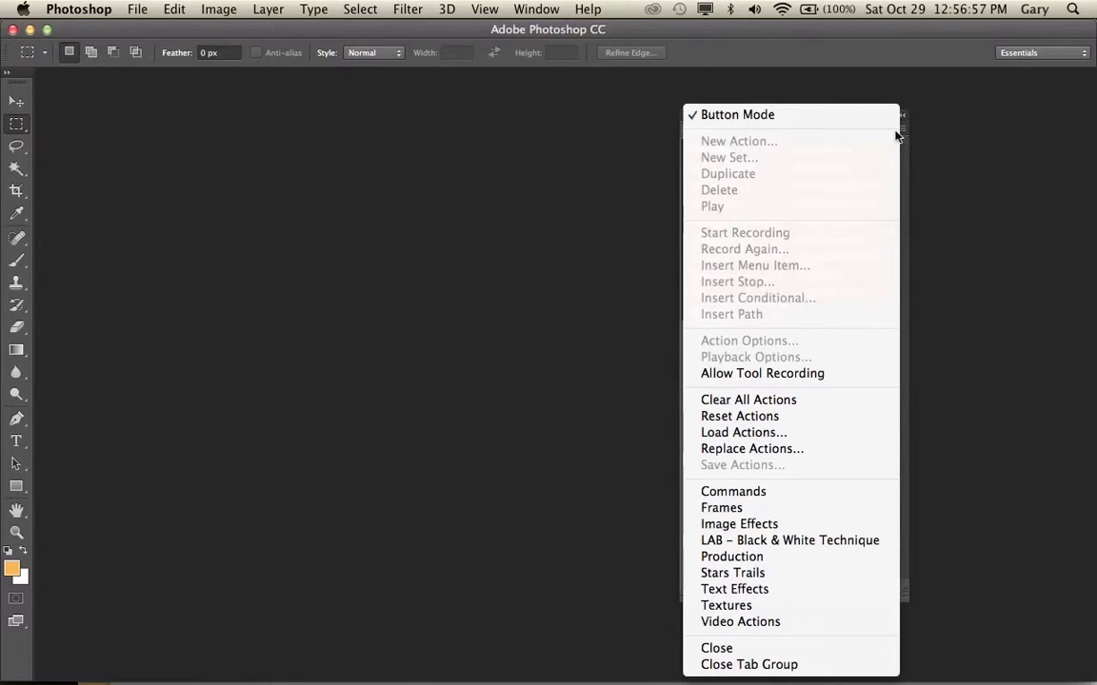
pyautogui.click(789, 116)
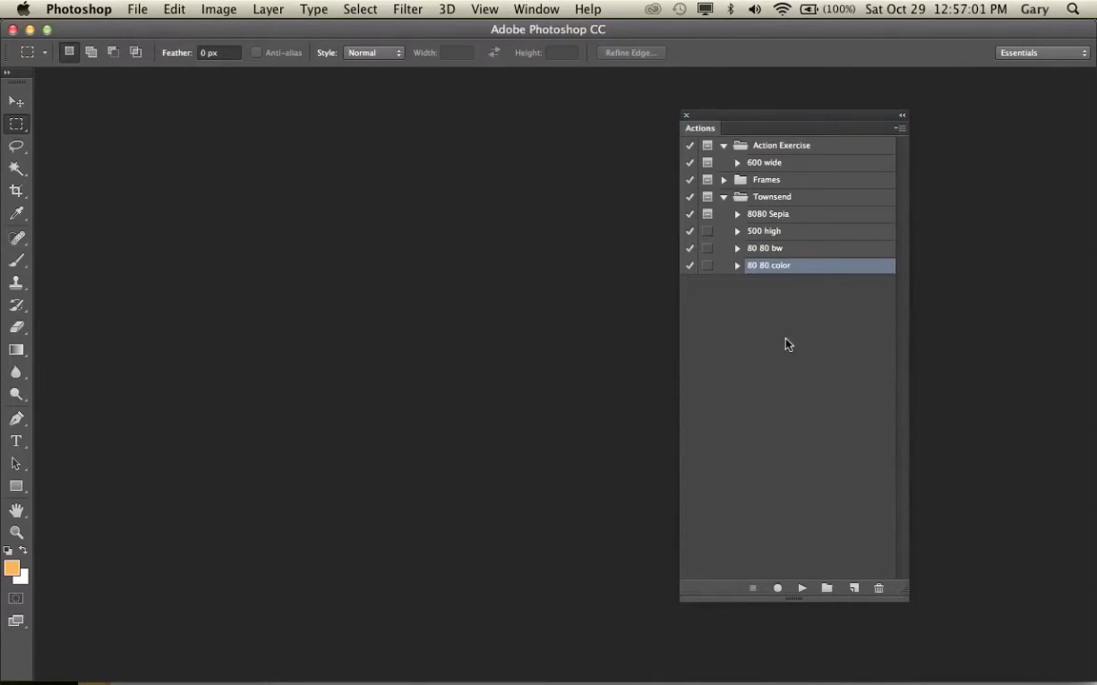
# Collapse the Townsend action set and save it as Townsend in the lightbox folder on the Desktop
pyautogui.click(723, 197)
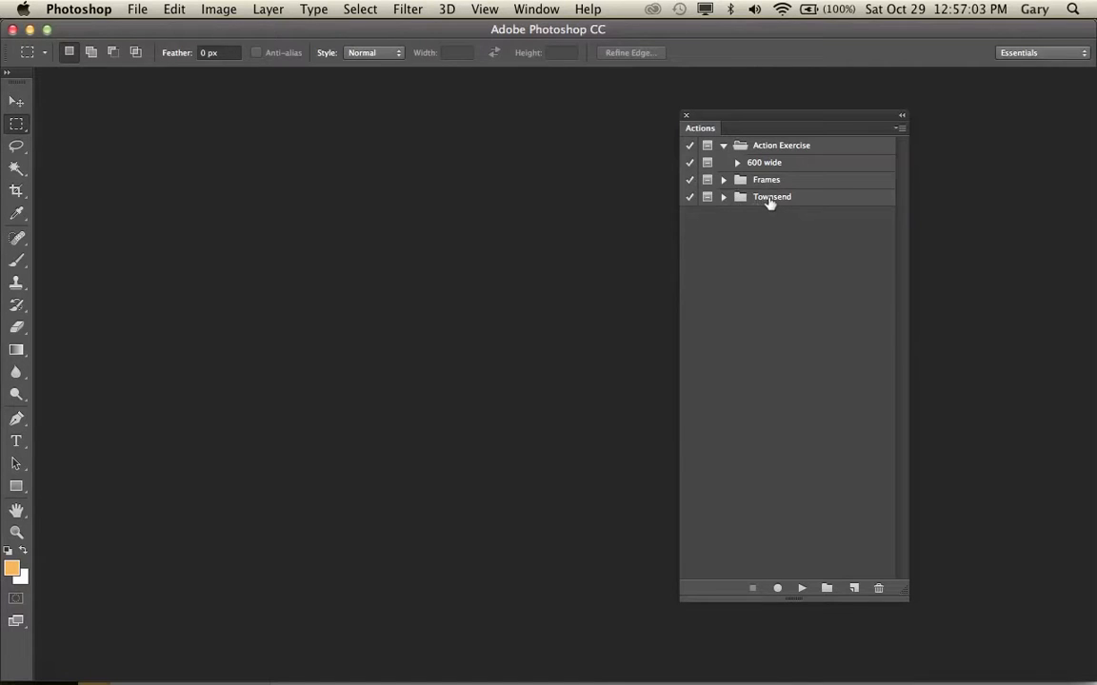
pyautogui.click(769, 198)
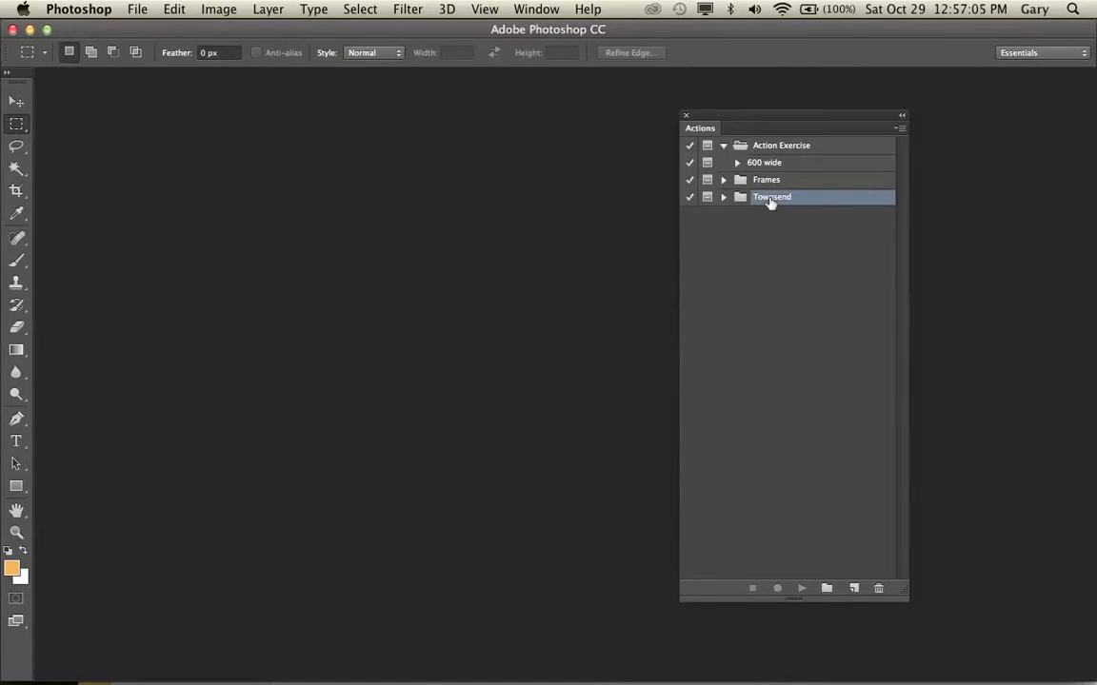
pyautogui.click(900, 129)
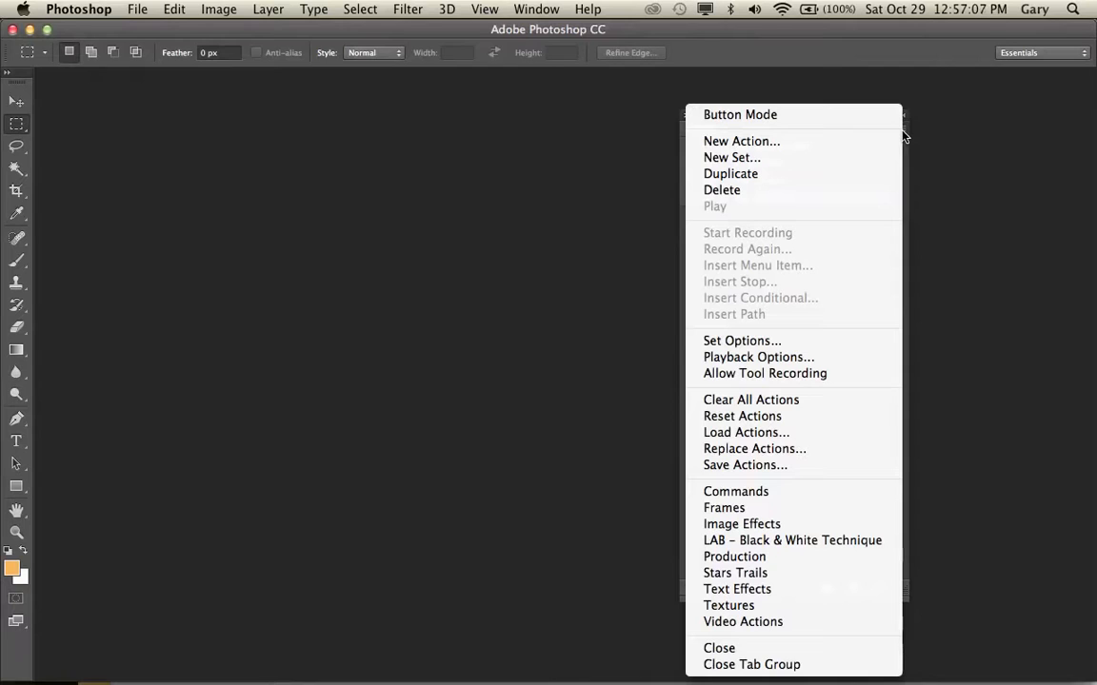
pyautogui.click(748, 466)
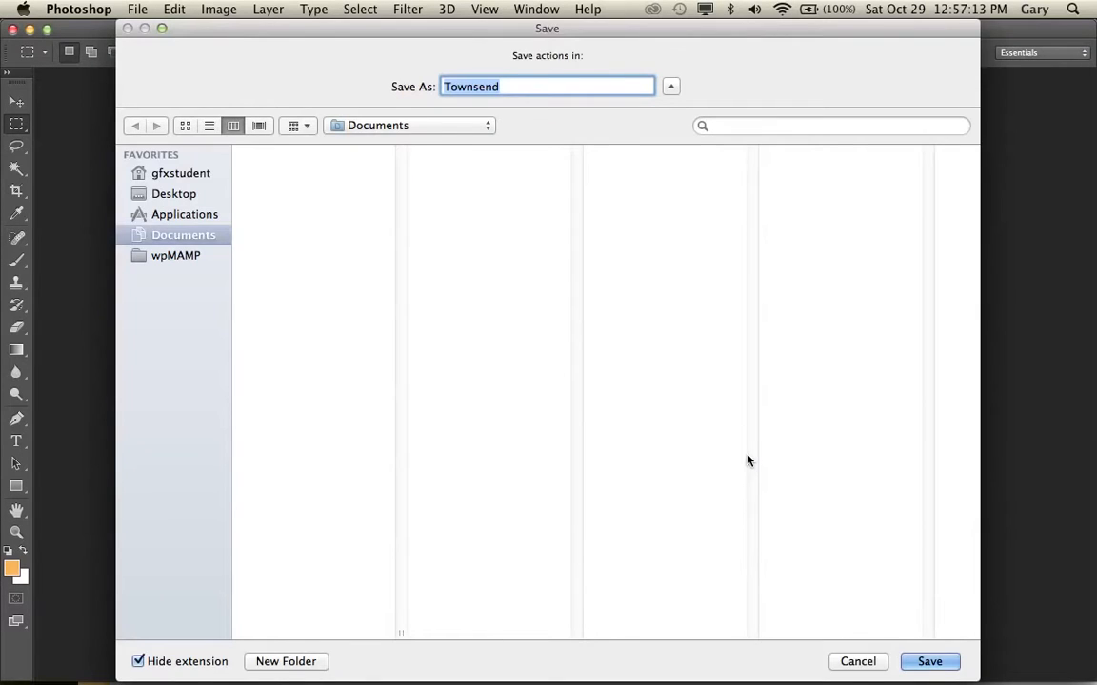
pyautogui.click(170, 196)
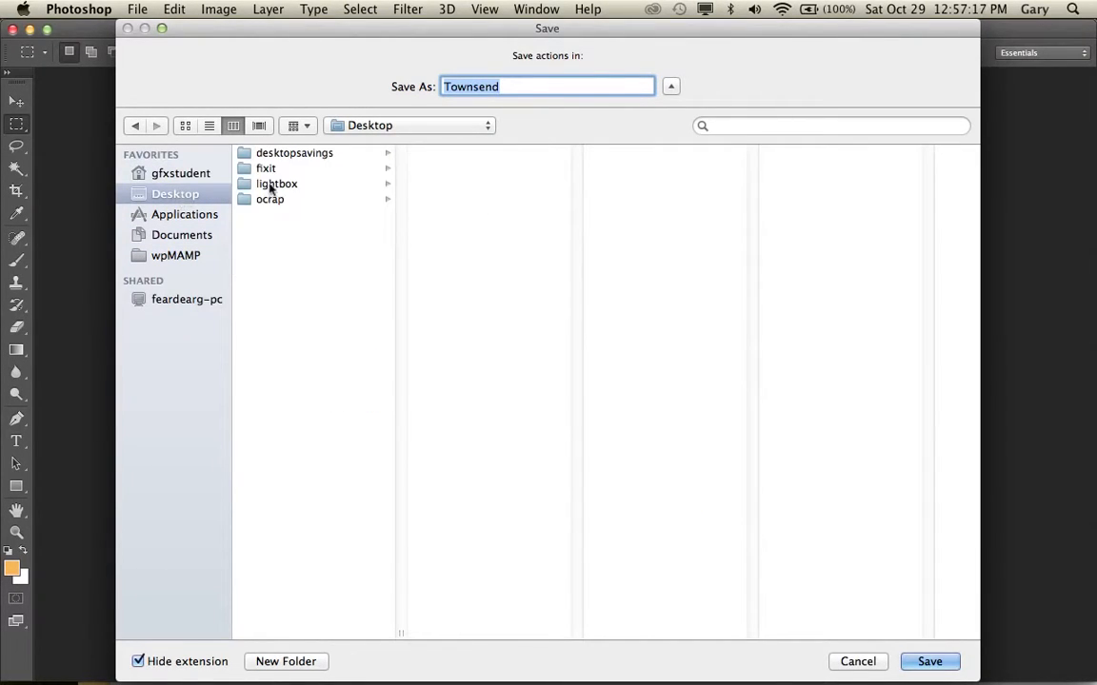
pyautogui.click(275, 185)
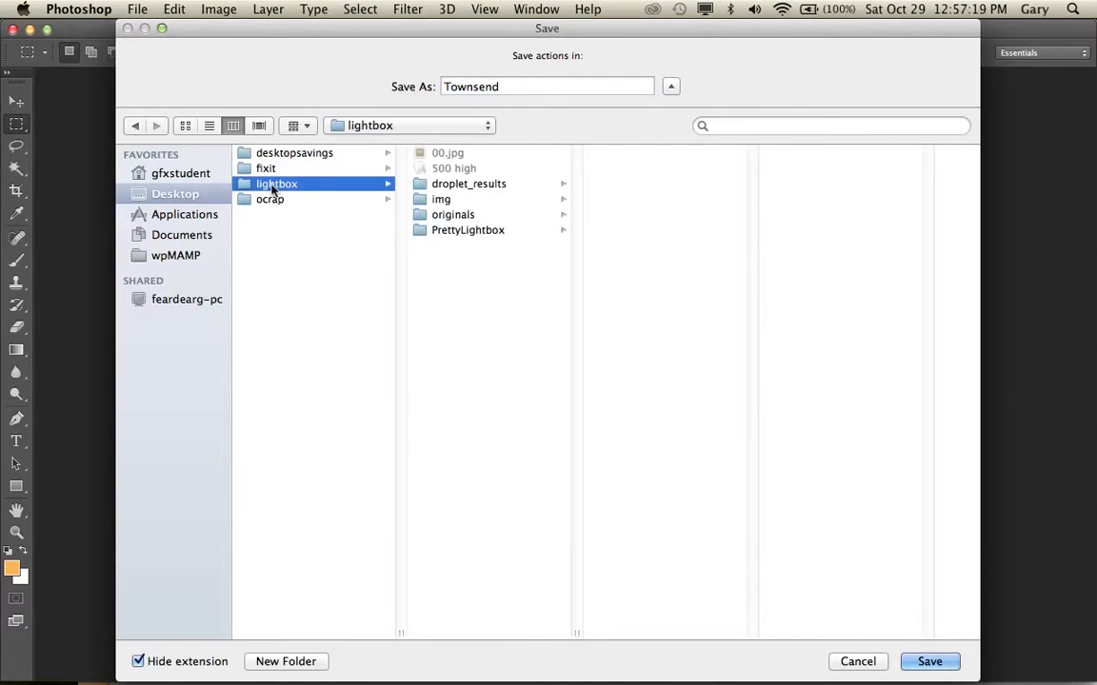
pyautogui.click(511, 87)
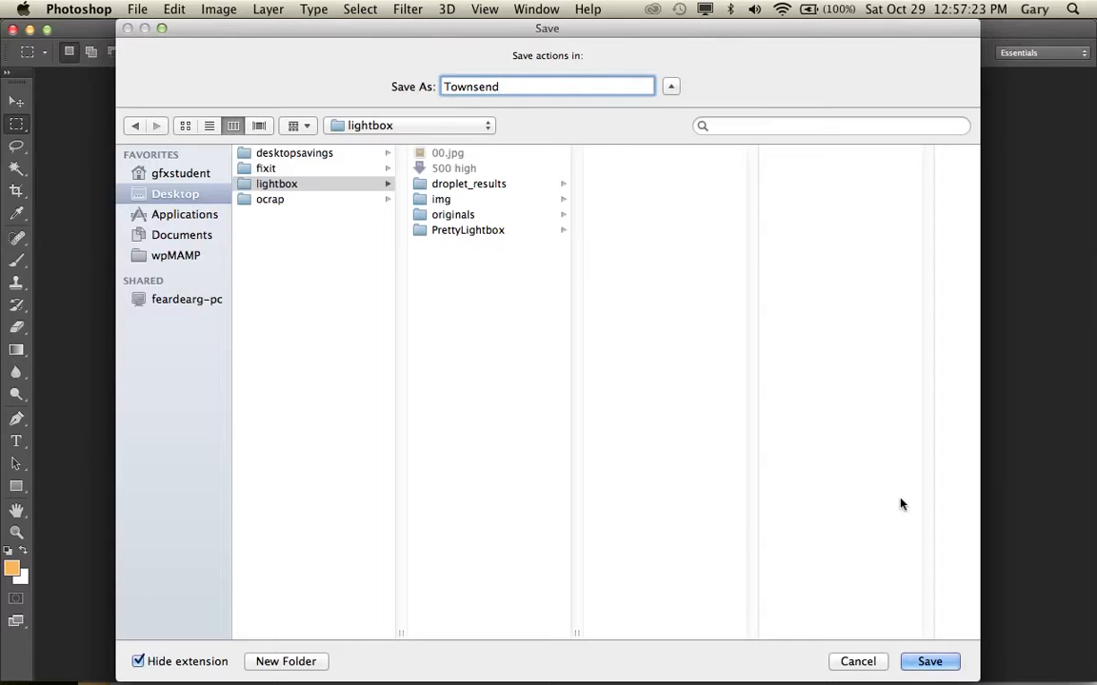
pyautogui.click(928, 662)
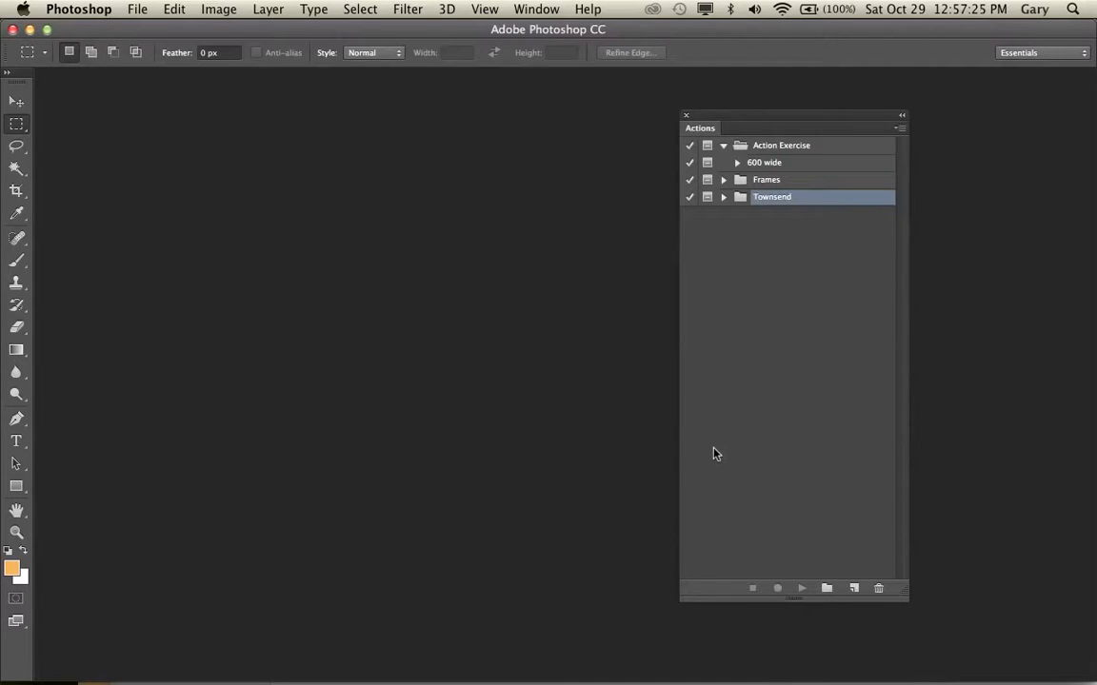
# Switch to Finder and check the saved Townsend.atn file in the lightbox folder
pyautogui.press('super+Tab')
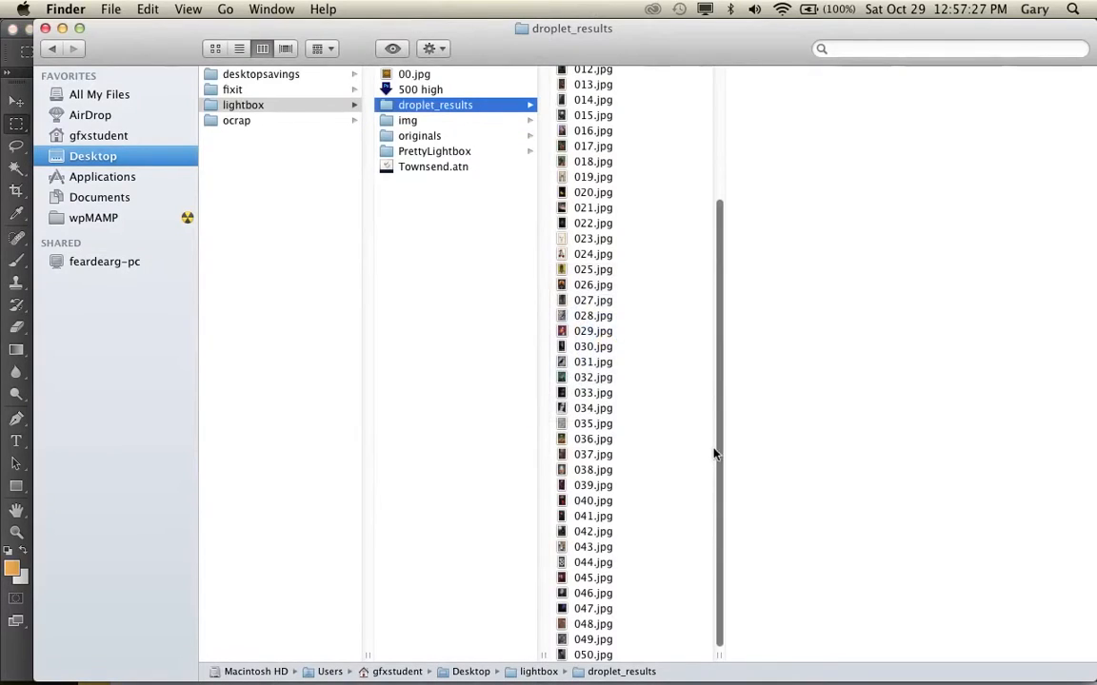
pyautogui.click(447, 168)
# Switch to Photoshop and delete the Townsend action set
pyautogui.press('super+Tab')
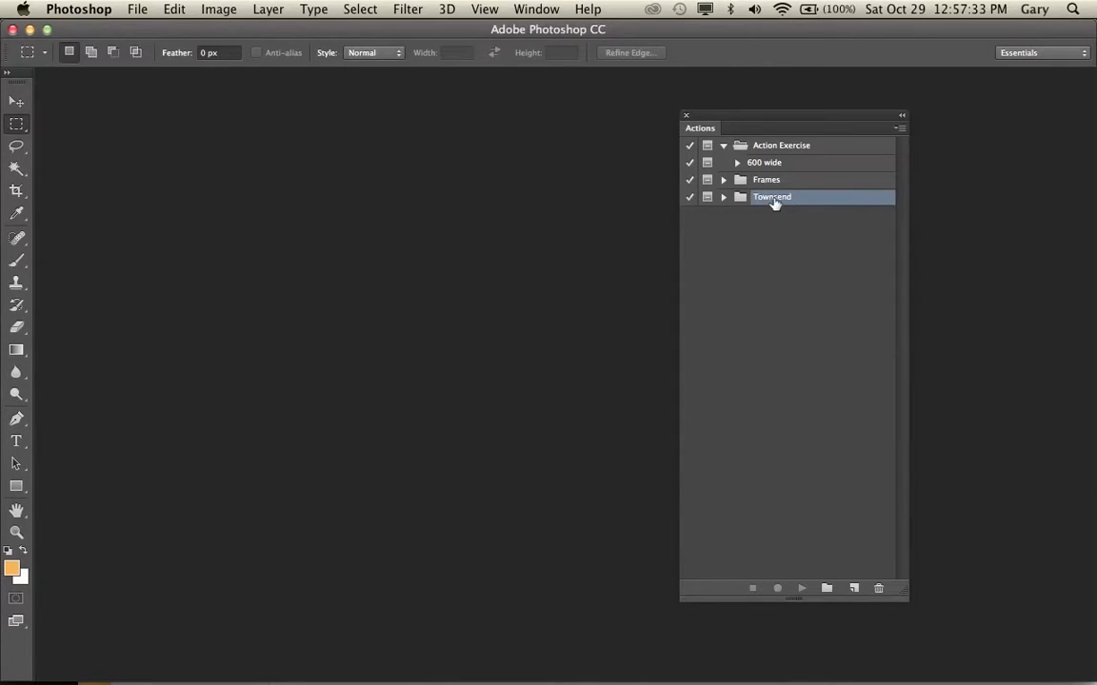
pyautogui.click(878, 588)
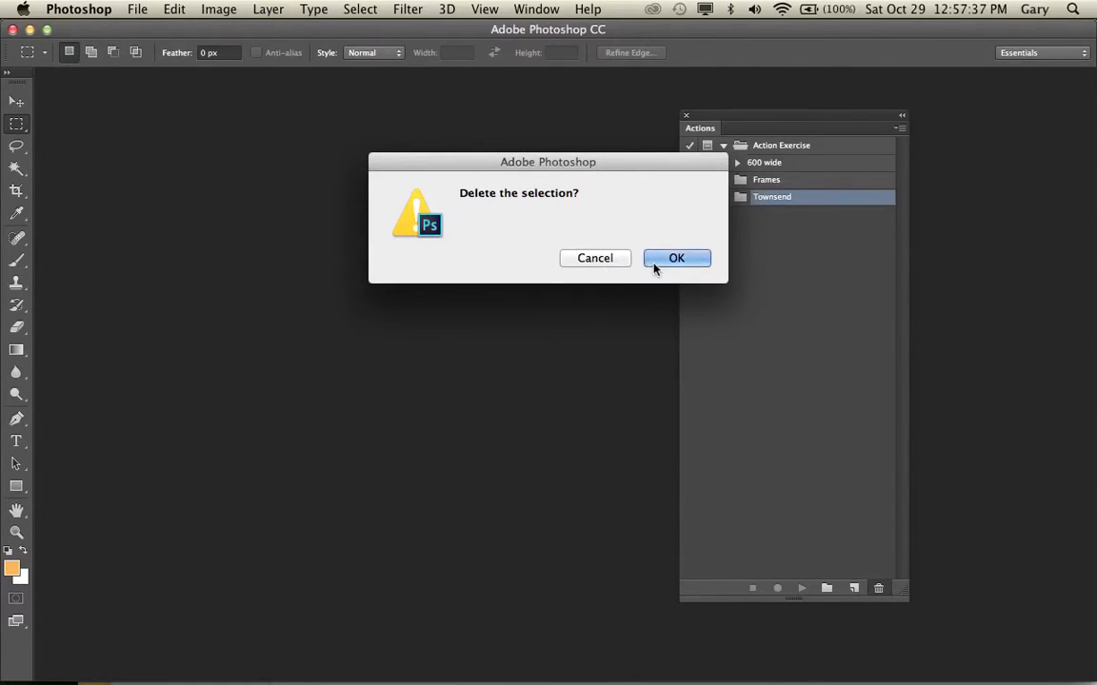
pyautogui.click(655, 264)
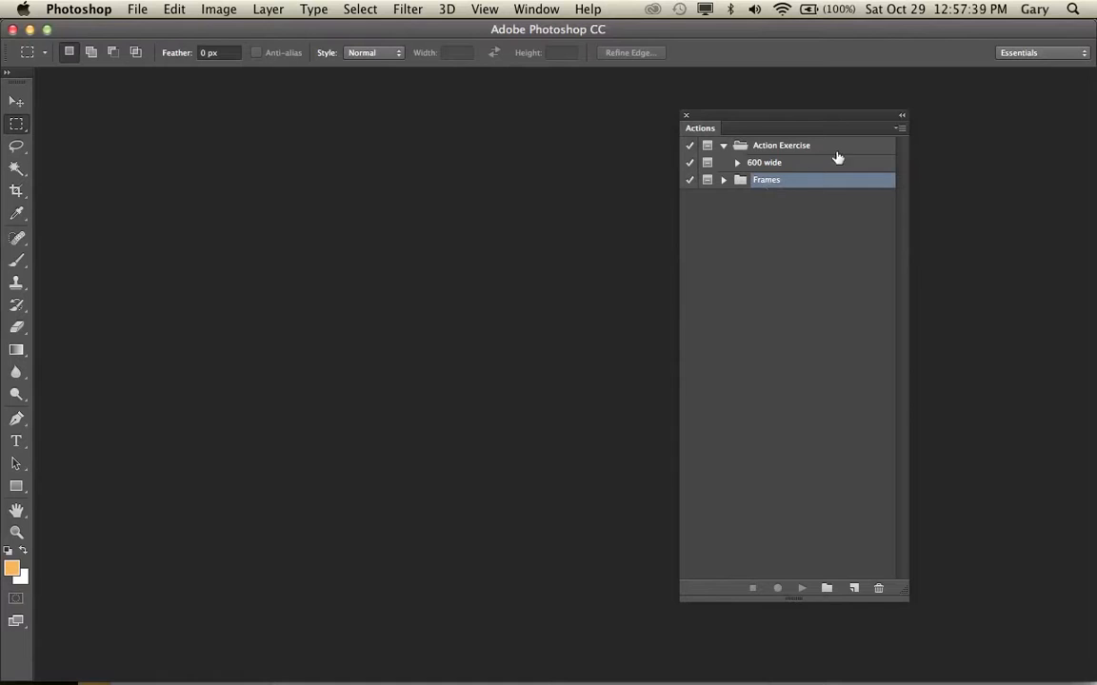
# Load the actions file Townsend.atn from the lightbox folder and expand the Townsend set to show its actions
pyautogui.click(898, 131)
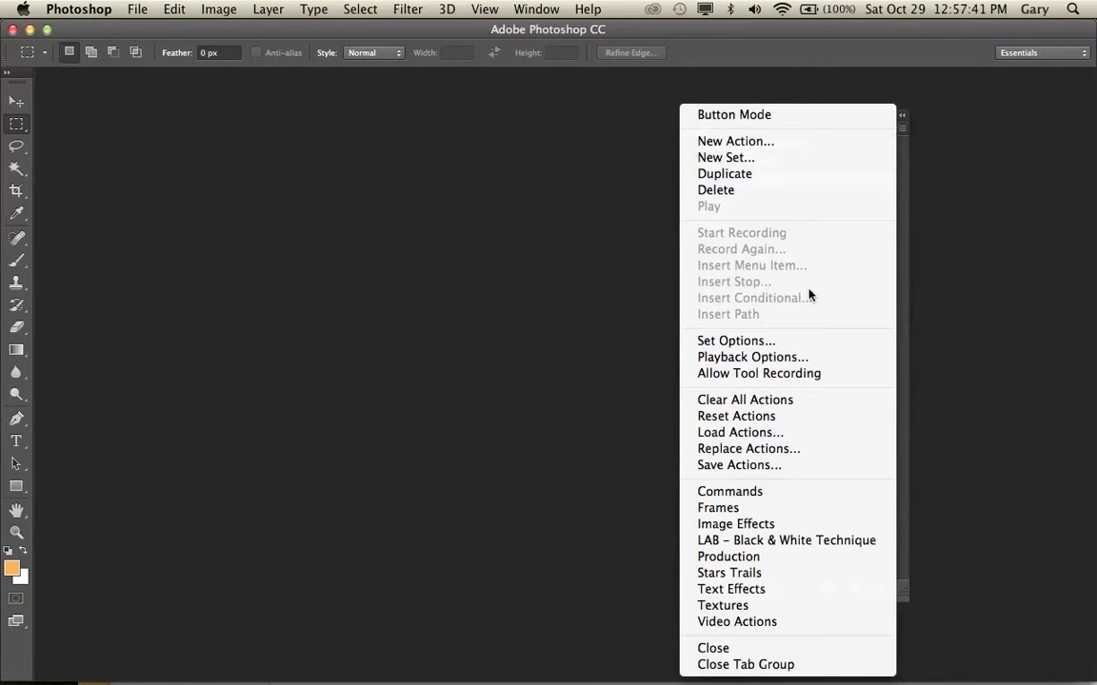
pyautogui.click(760, 435)
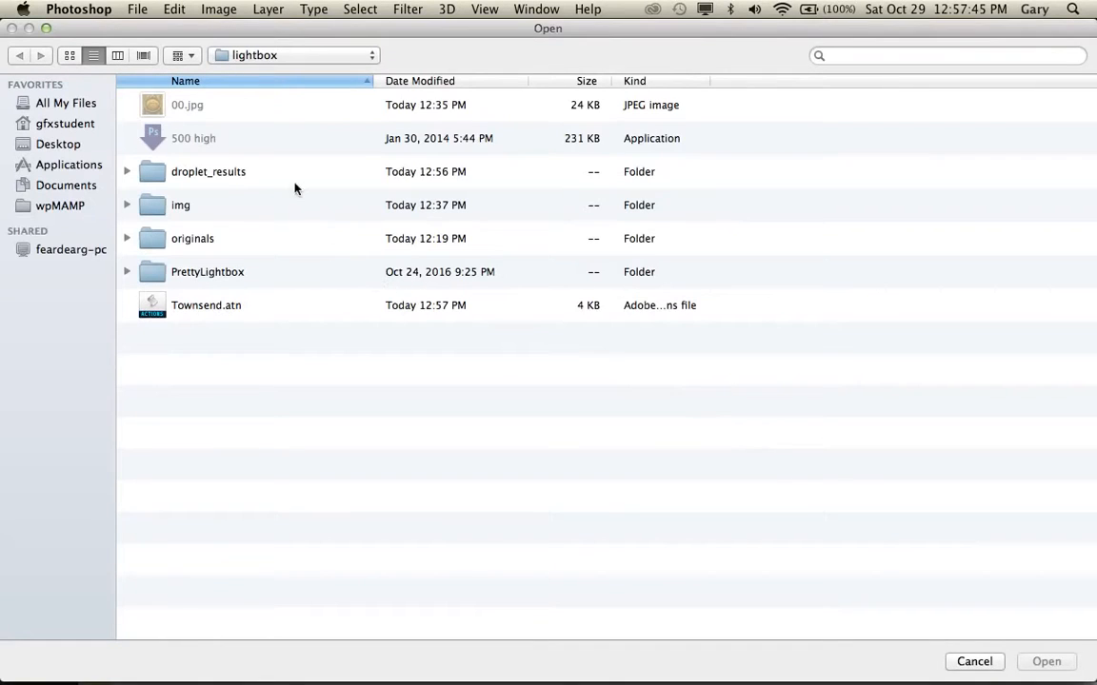
pyautogui.click(202, 312)
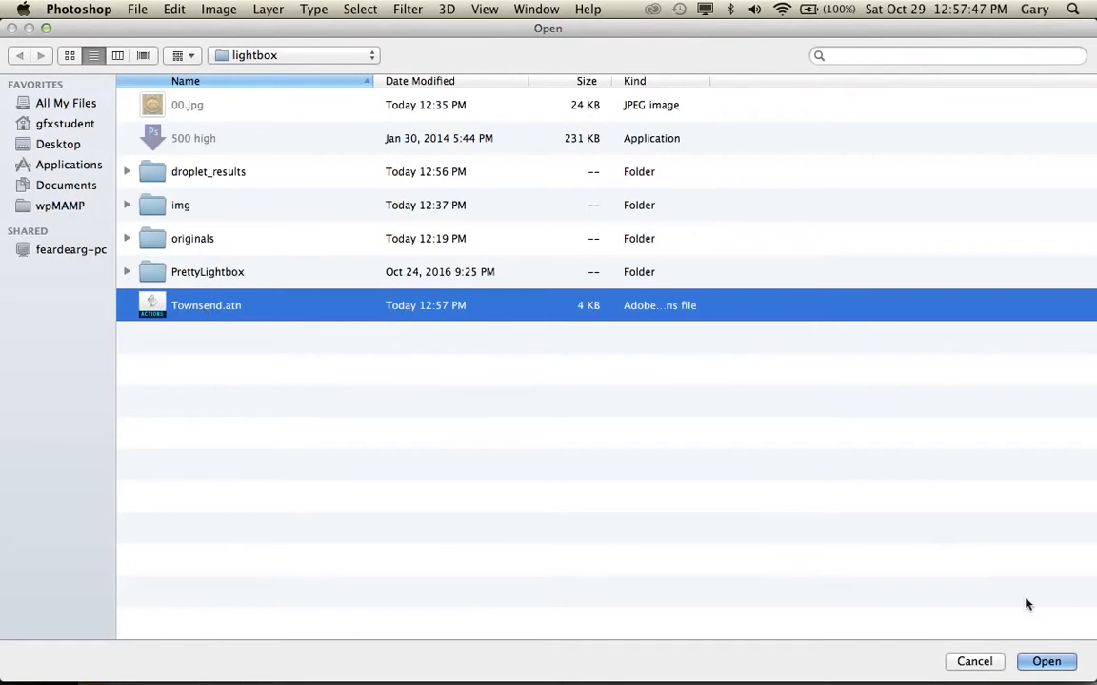
pyautogui.click(1043, 661)
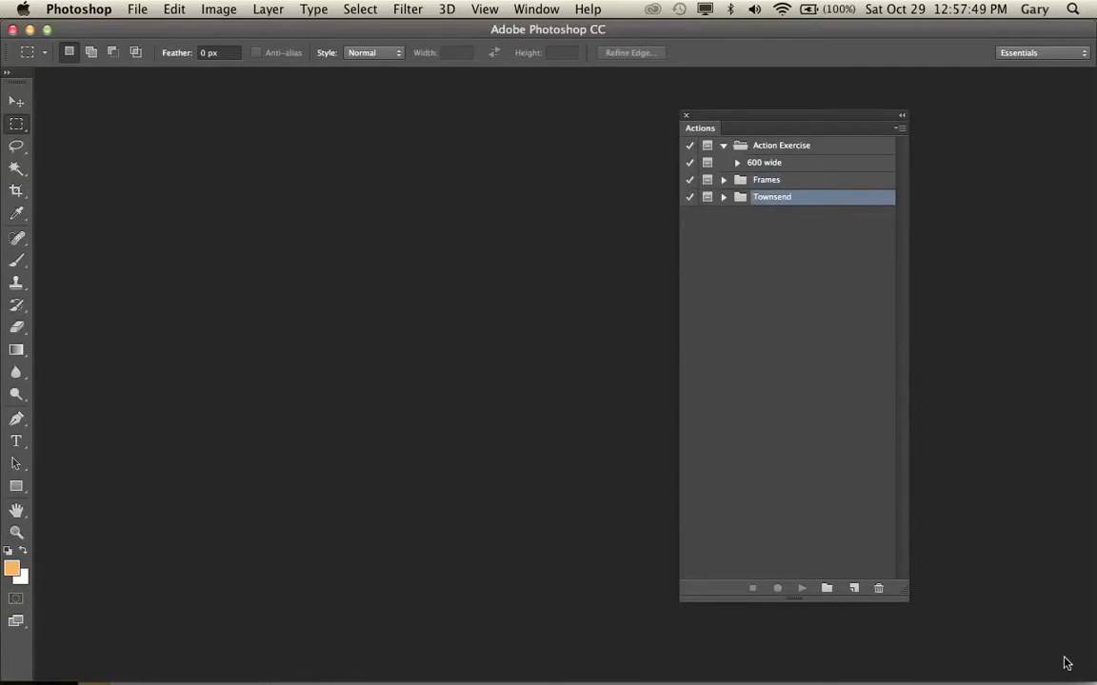
pyautogui.click(723, 198)
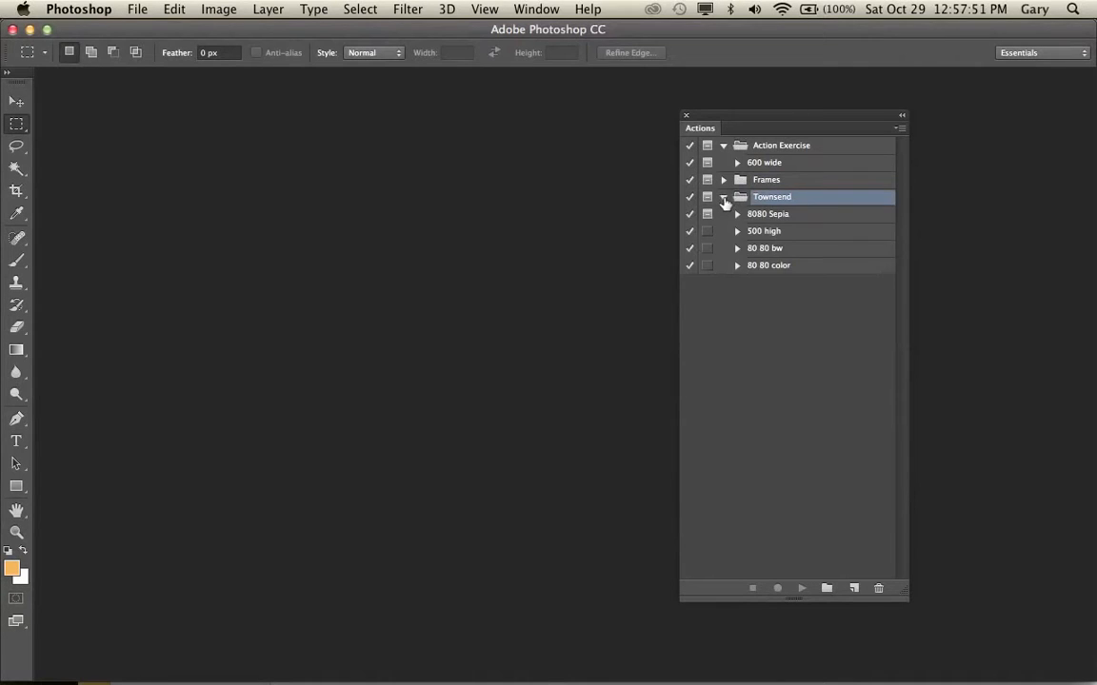